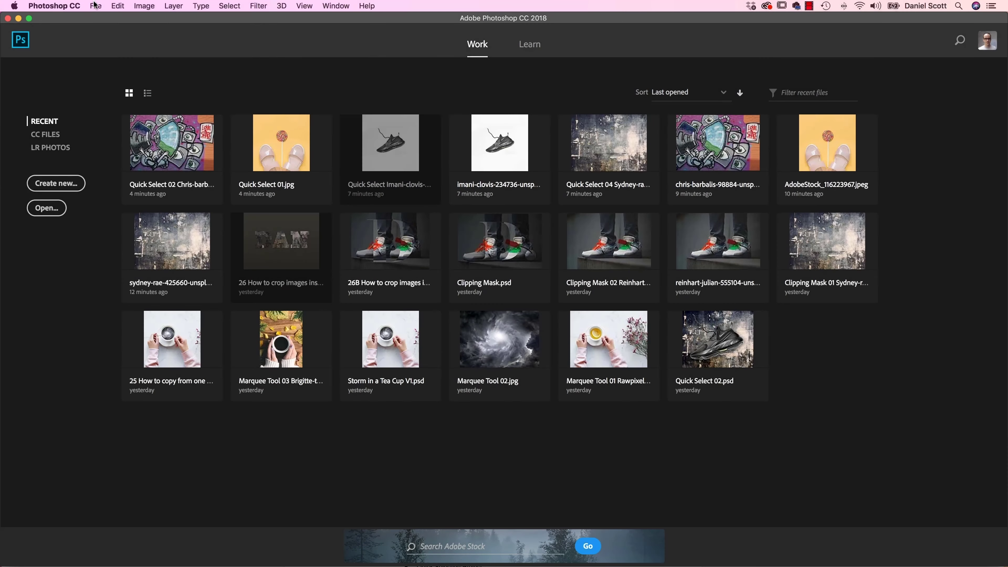
- Through File > Open, select Quick Select 01.jpg and Quick Select 02 in the 05 Selections & Masking folder
left_click(94, 4)
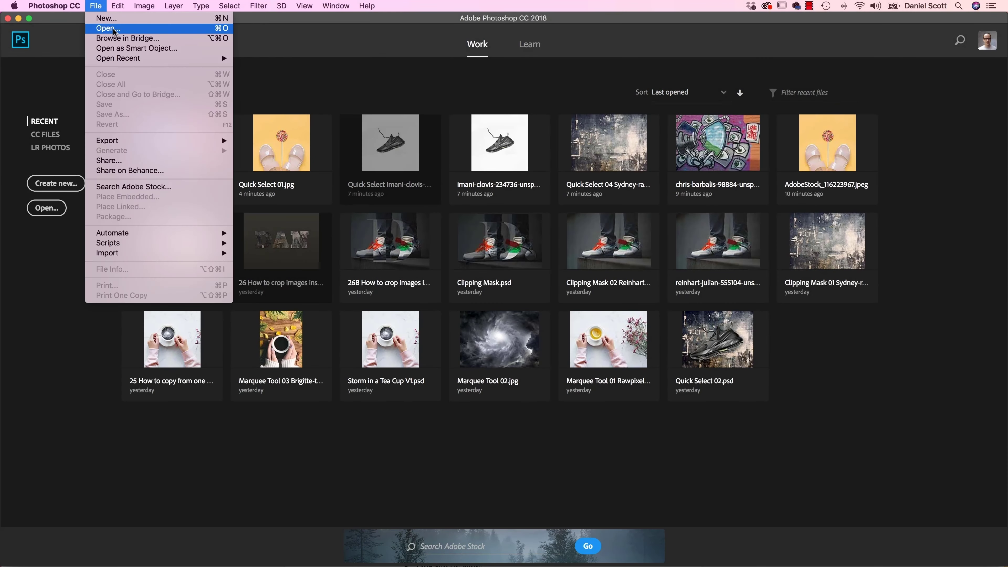
left_click(114, 28)
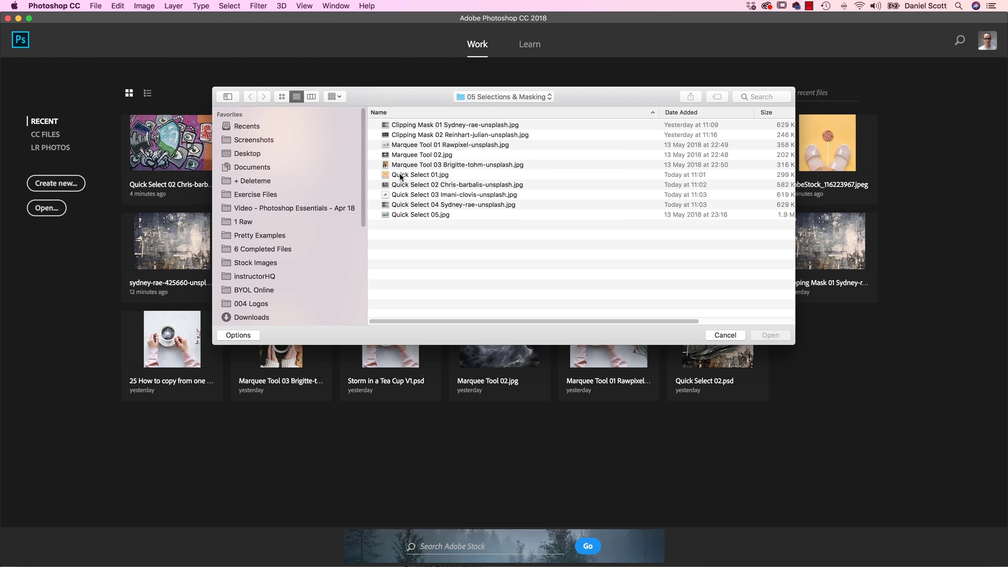
left_click(413, 176)
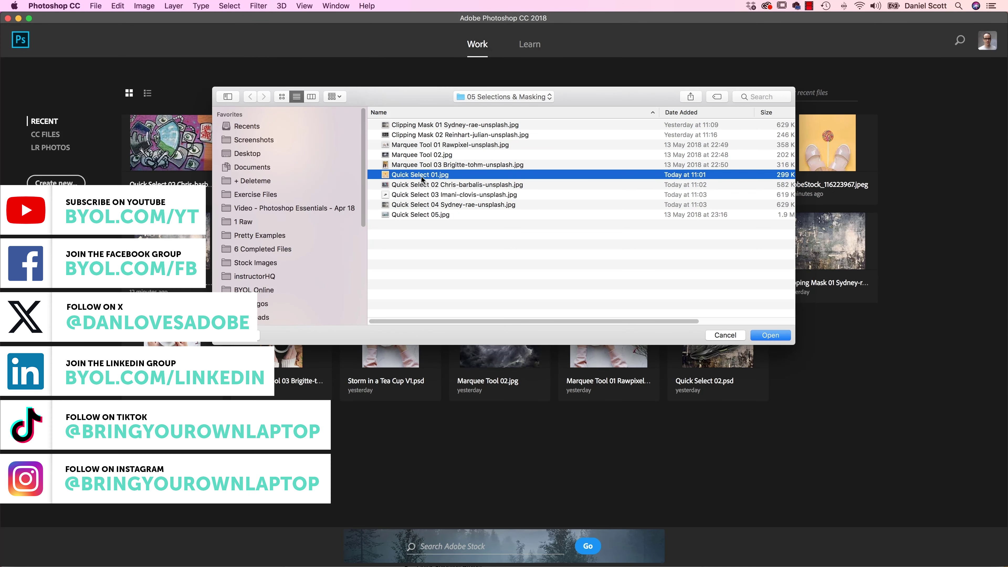
left_click(443, 186, "shift")
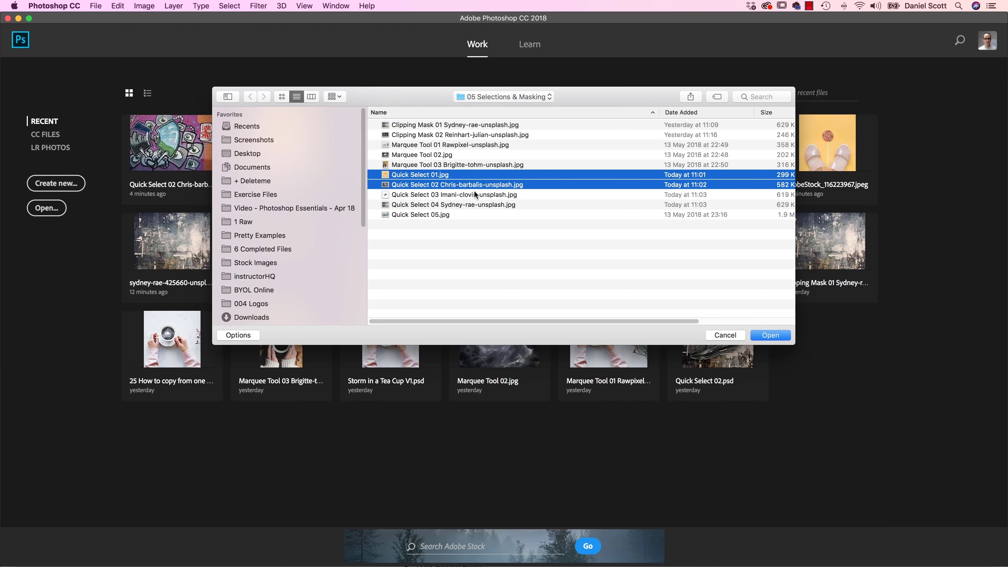
- Open both photos, switch to Quick Select 01.jpg, and pick the Quick Selection tool
left_click(773, 337)
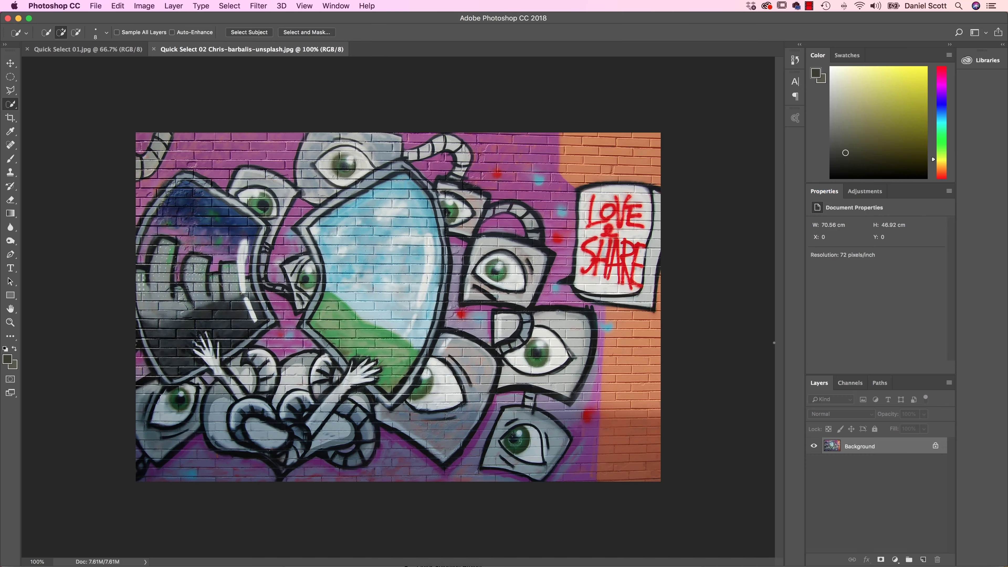
left_click(77, 55)
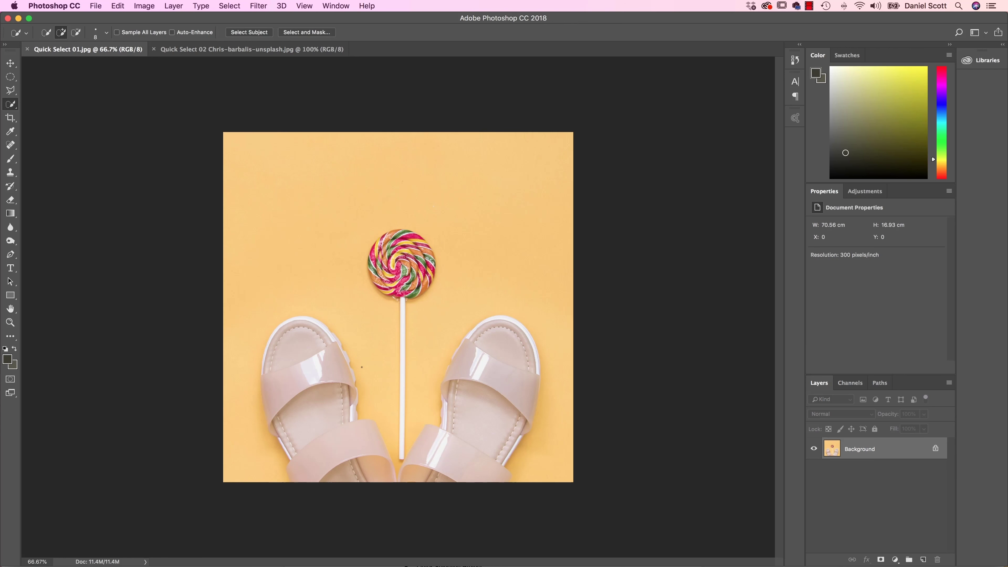
right_click(10, 105)
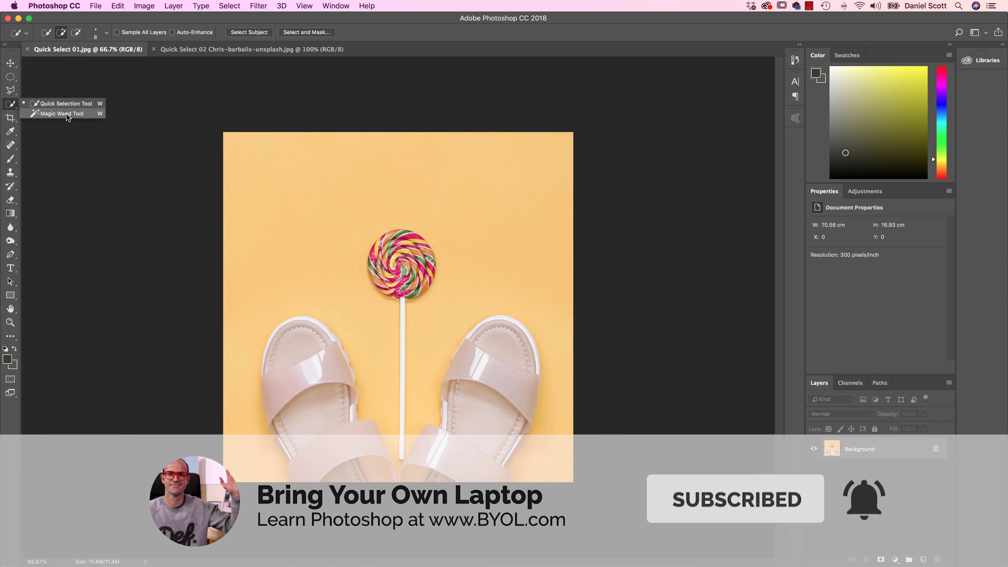
left_click(61, 105)
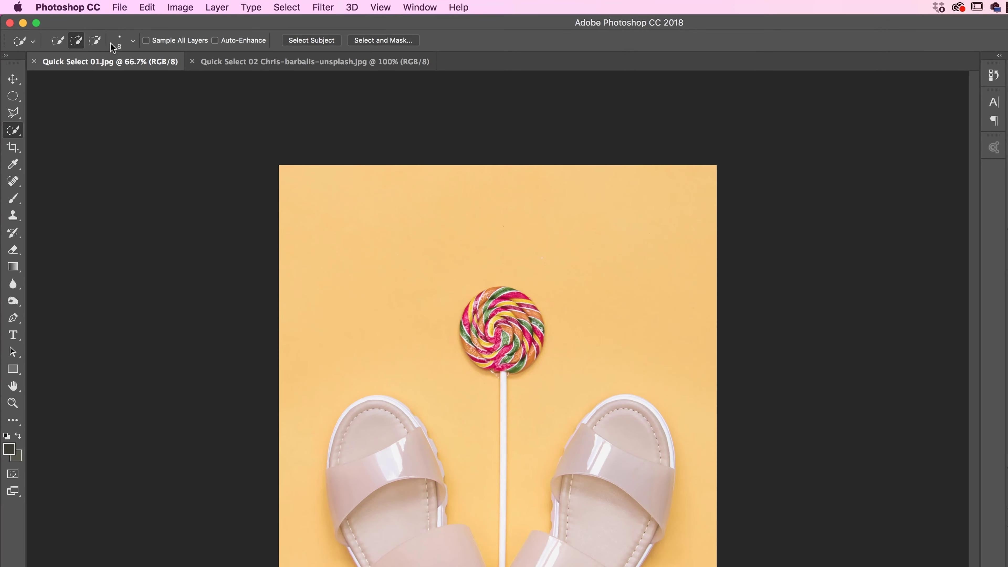
- Set the Quick Selection brush to 21 px with 98% hardness and paint over the left sandal
left_click(133, 41)
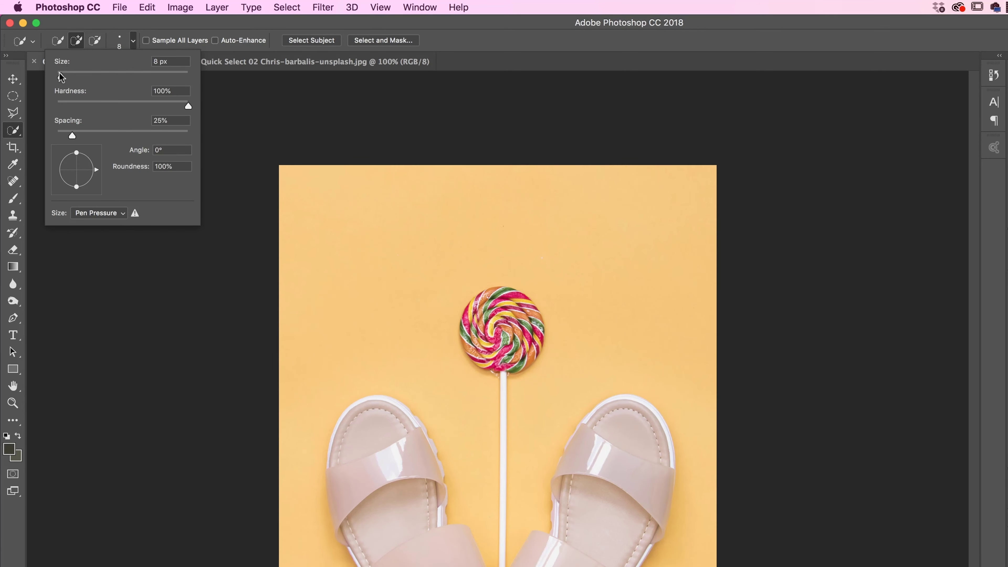
left_click_drag(61, 77, 91, 82)
left_click_drag(188, 106, 185, 108)
left_click(191, 28)
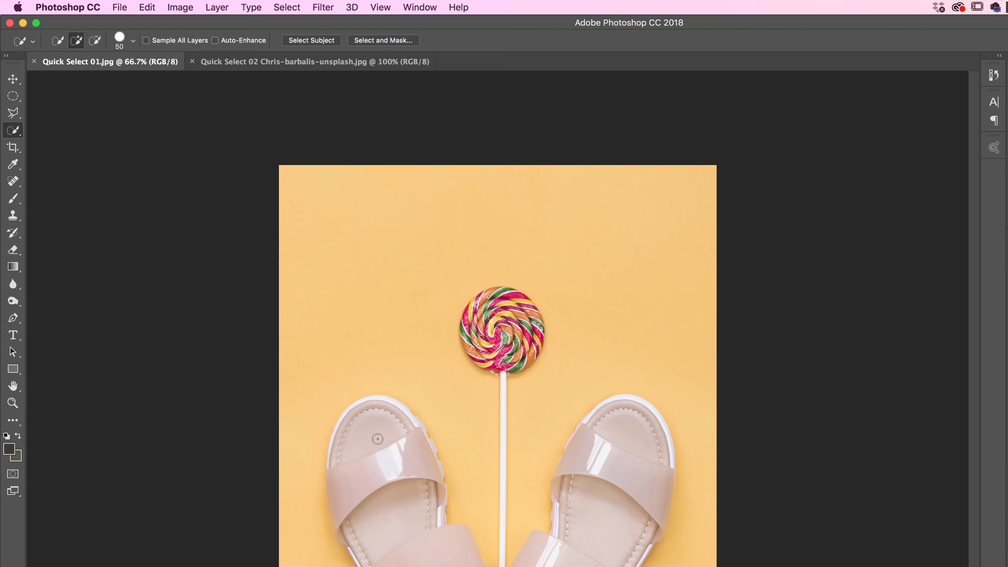
left_click_drag(379, 442, 392, 476)
left_click_drag(389, 492, 416, 547)
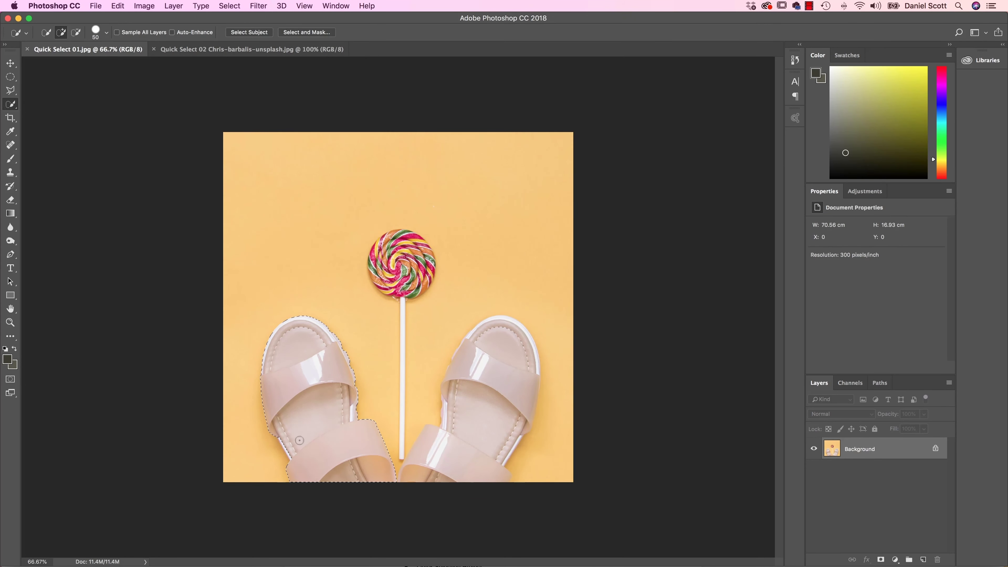
- At 200% zoom, clean up the left sandal's edges with Add and Subtract selection modes
key("super+1")
key("super+plus")
scroll(260, 345, "down", 5)
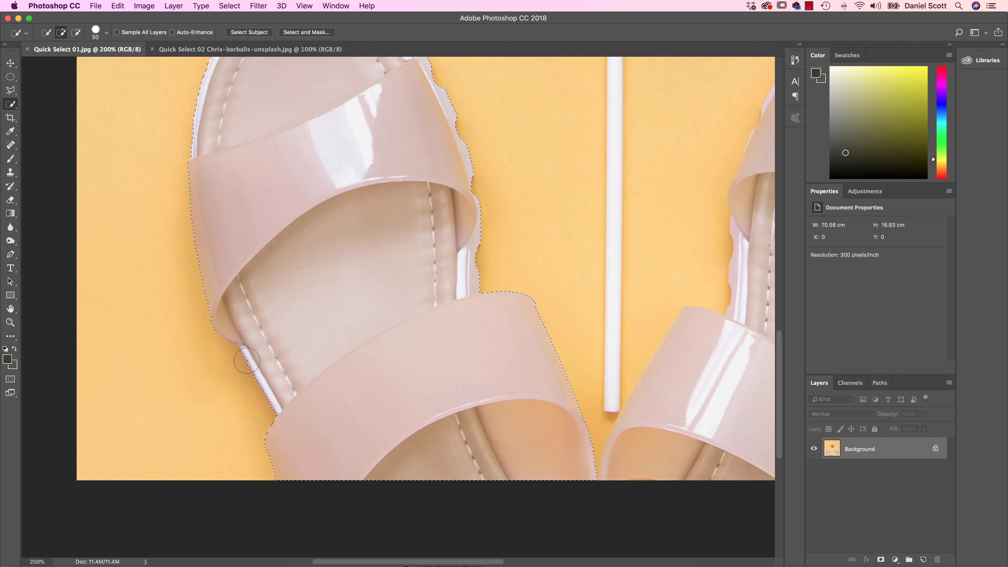
left_click(234, 367)
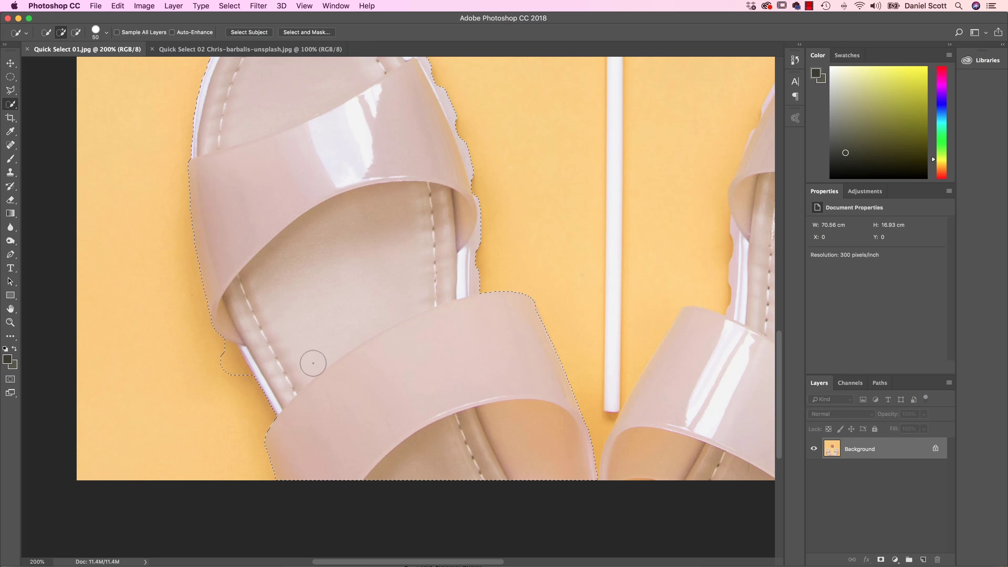
left_click(76, 34)
left_click(61, 33)
- Add the right sandal's lower strap to the selection, then zoom out to fit the image
left_click_drag(539, 229, 299, 234)
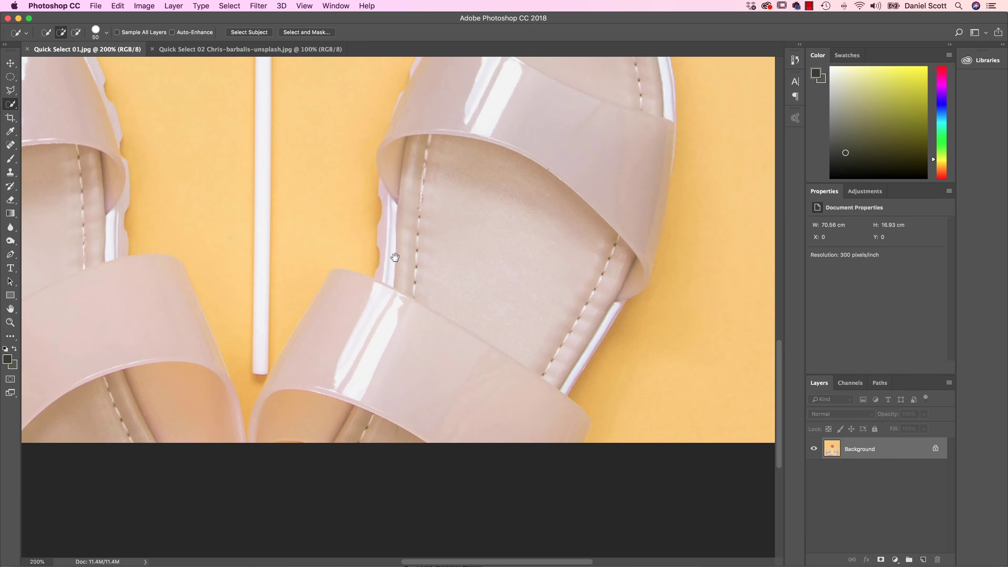
left_click_drag(394, 261, 361, 322)
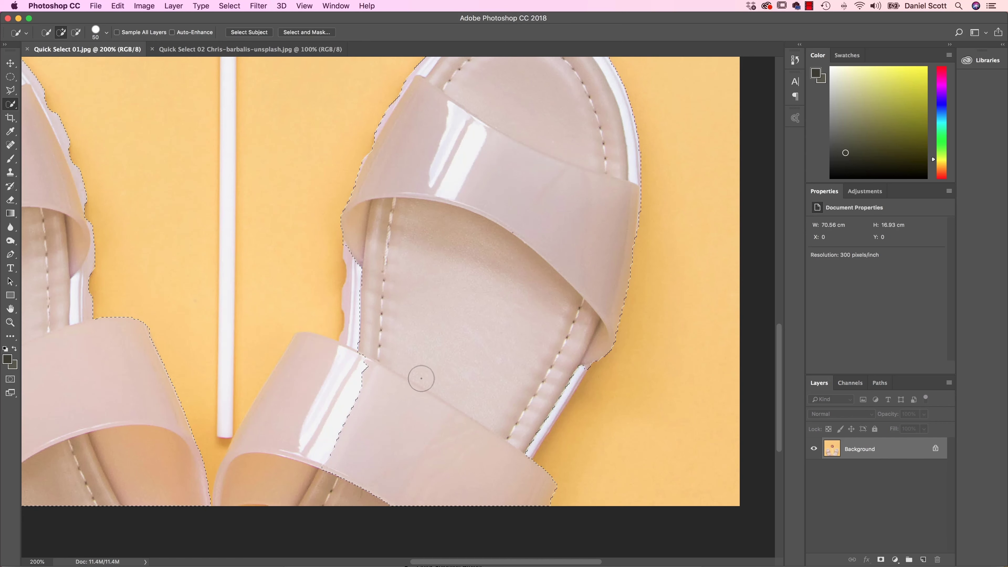
mouse_move(322, 410)
left_mouse_down()
mouse_move(338, 400)
mouse_move(313, 390)
mouse_move(290, 432)
left_mouse_up()
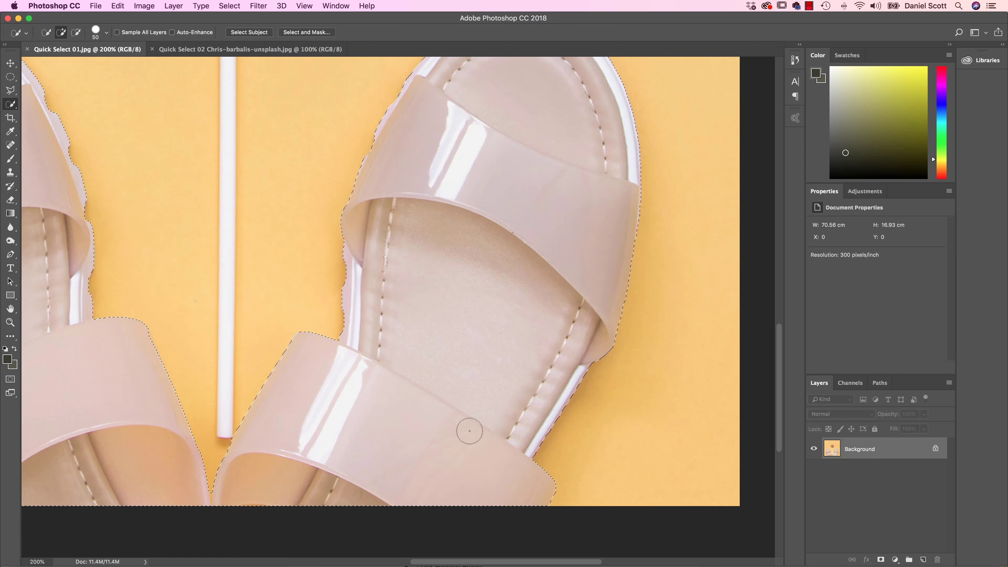
scroll(497, 412, "up", 5)
scroll(496, 413, "right", 2)
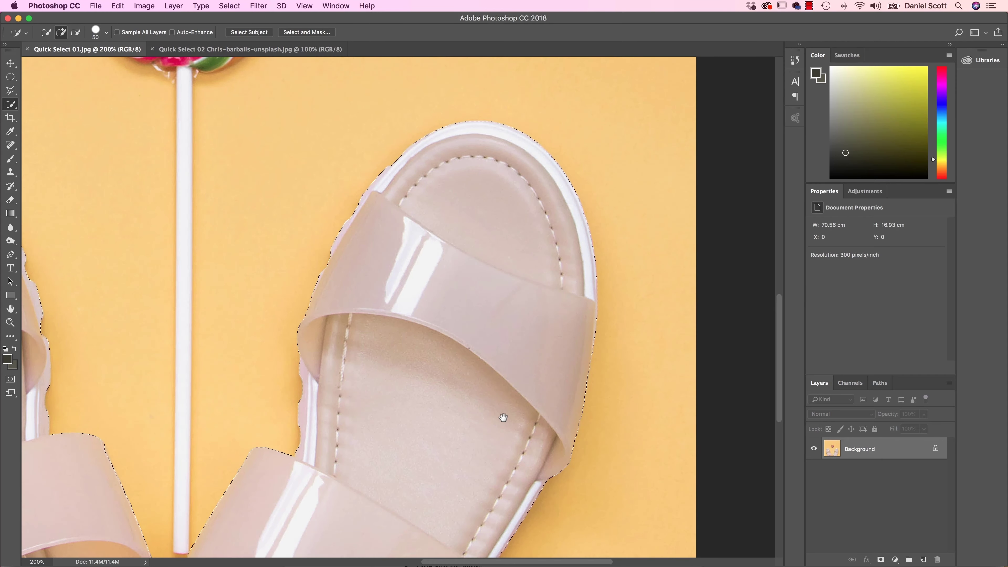
left_click_drag(396, 407, 579, 241)
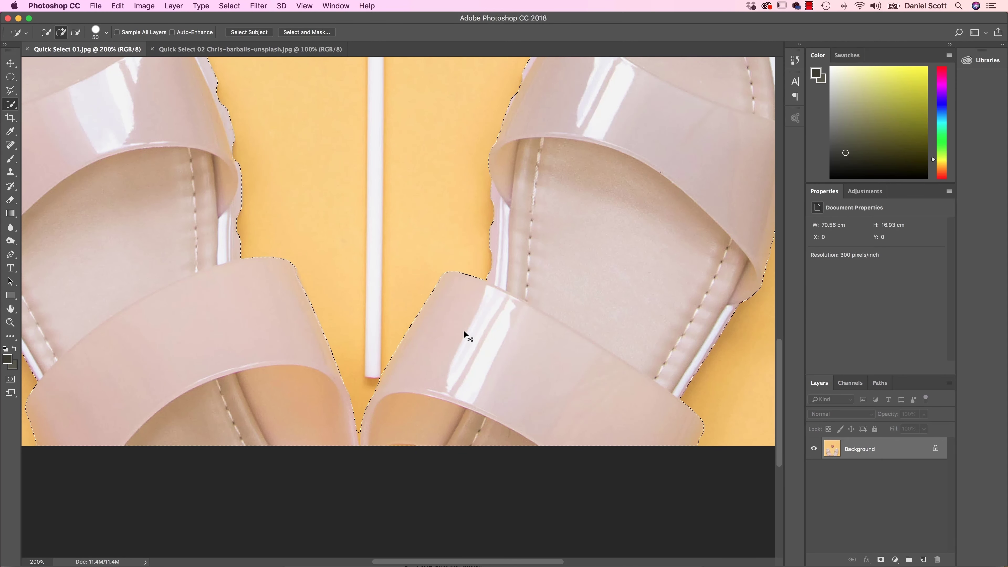
key("super+1")
key("super+0")
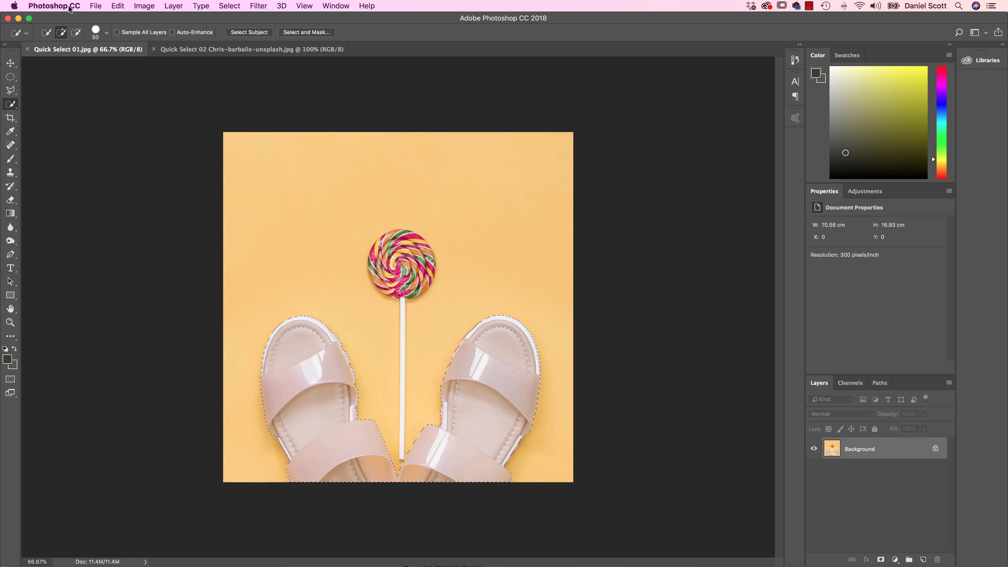
- Copy the sandals, paste them onto the graffiti wall as Layer 1, and drag it lower
left_click(118, 5)
left_click(224, 57)
left_click(225, 53)
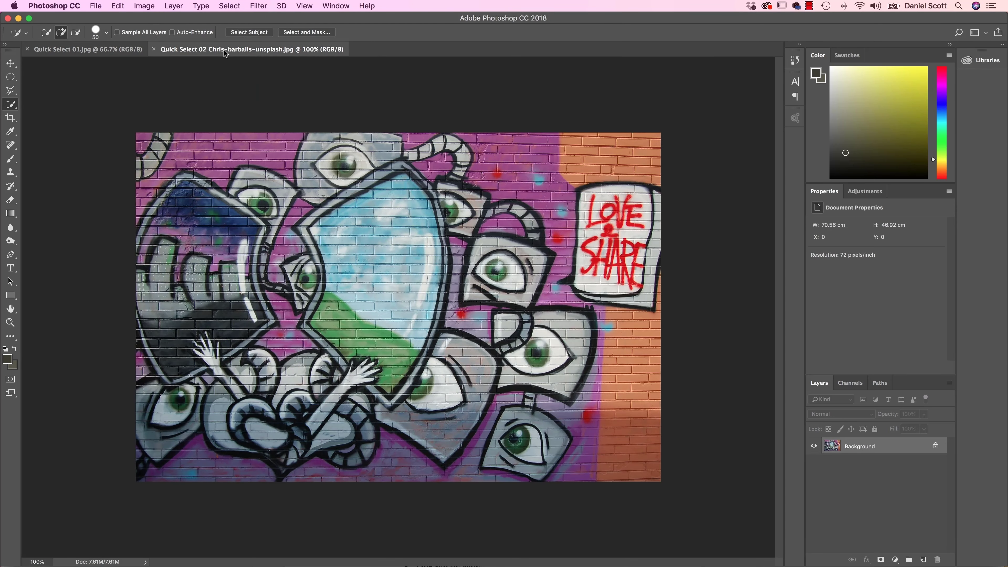
left_click(118, 6)
left_click(149, 99)
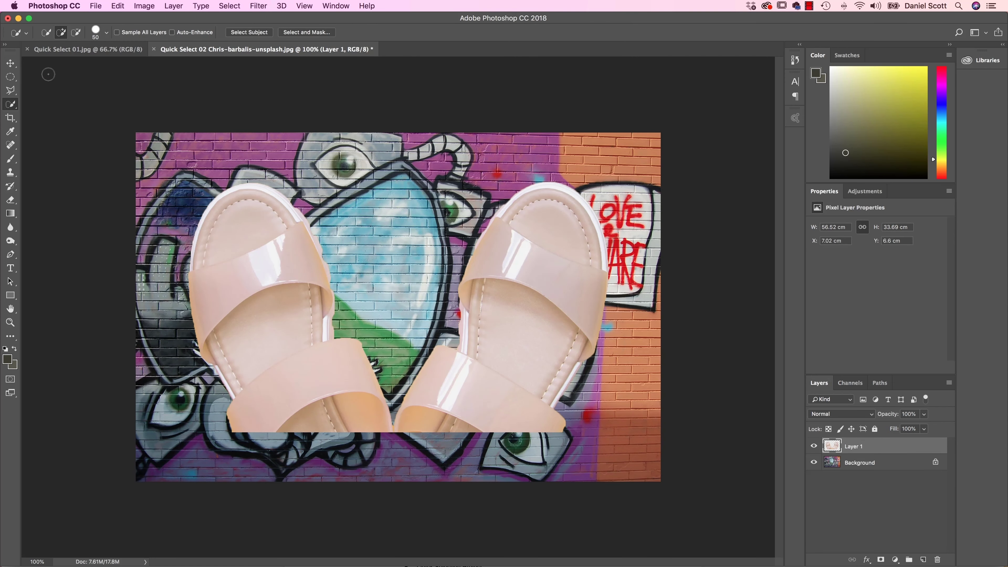
left_click(10, 64)
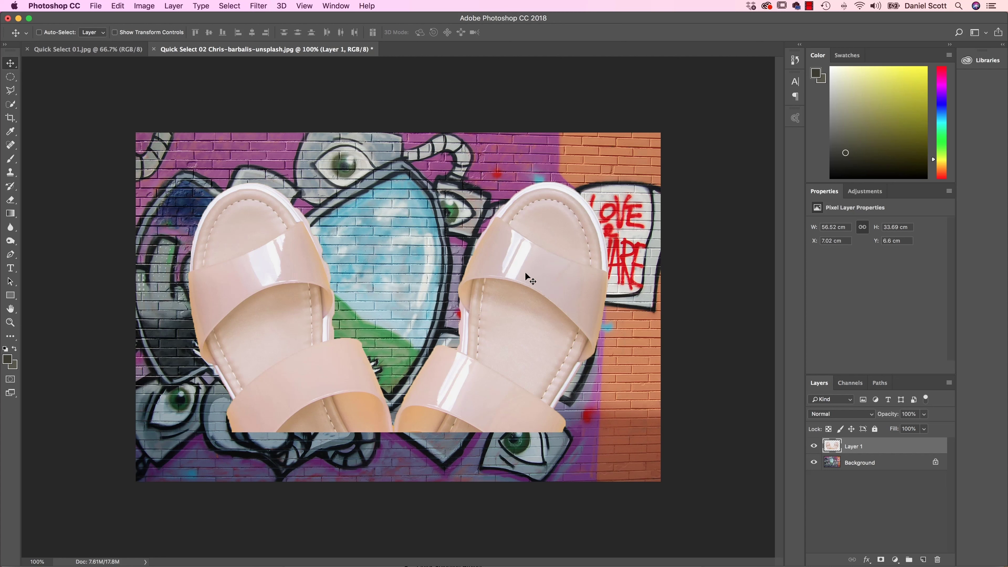
left_click_drag(539, 275, 543, 324)
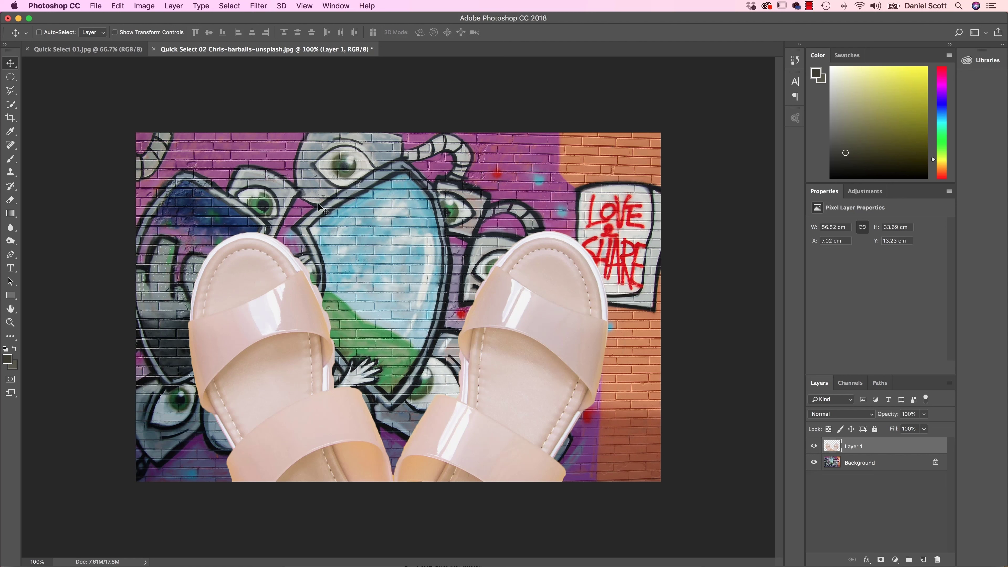
- Open the Quick Select 03 sneaker photo and Quick Select 04 grunge wall photo together
left_click(95, 6)
left_click(109, 30)
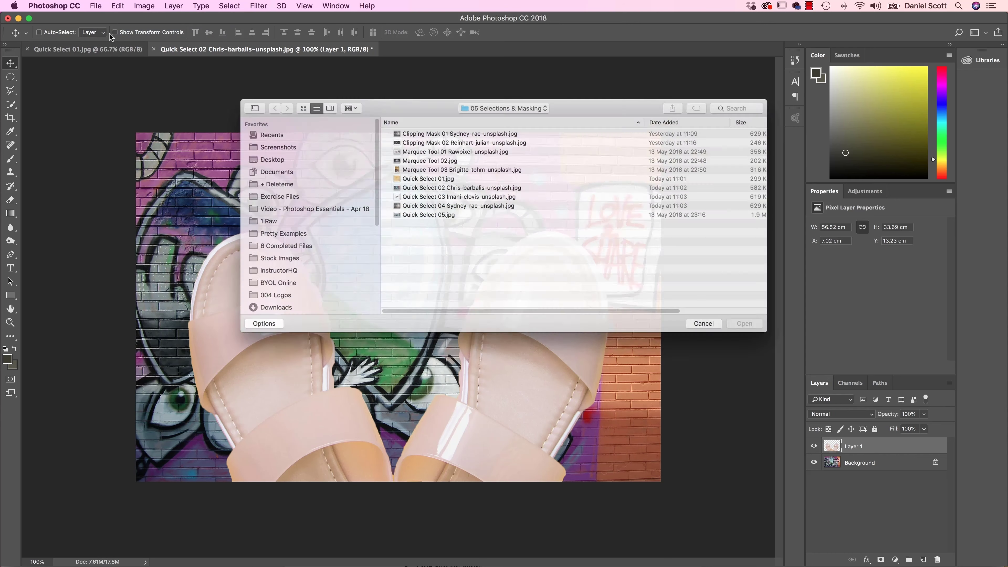
left_click(434, 197)
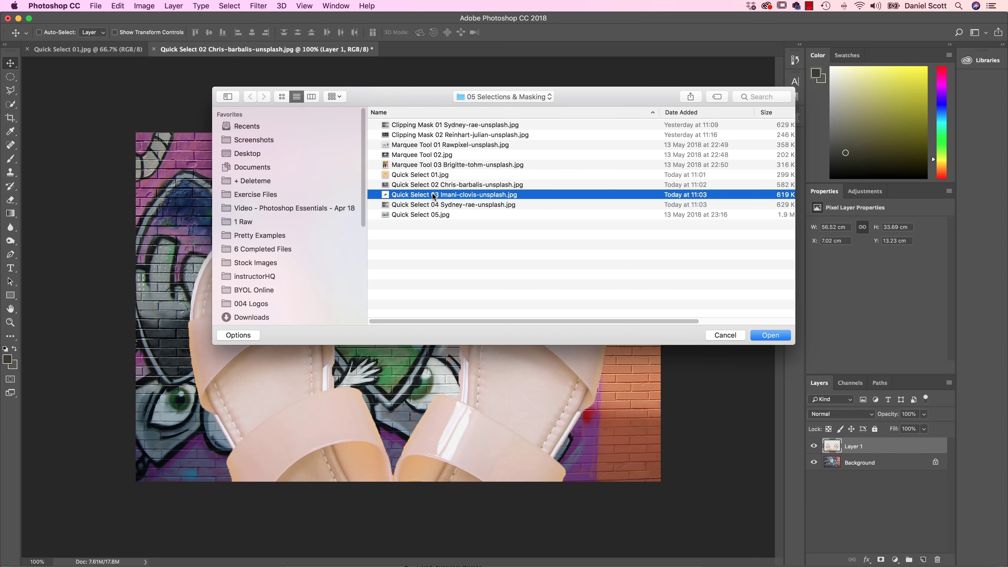
left_click(446, 205, "shift")
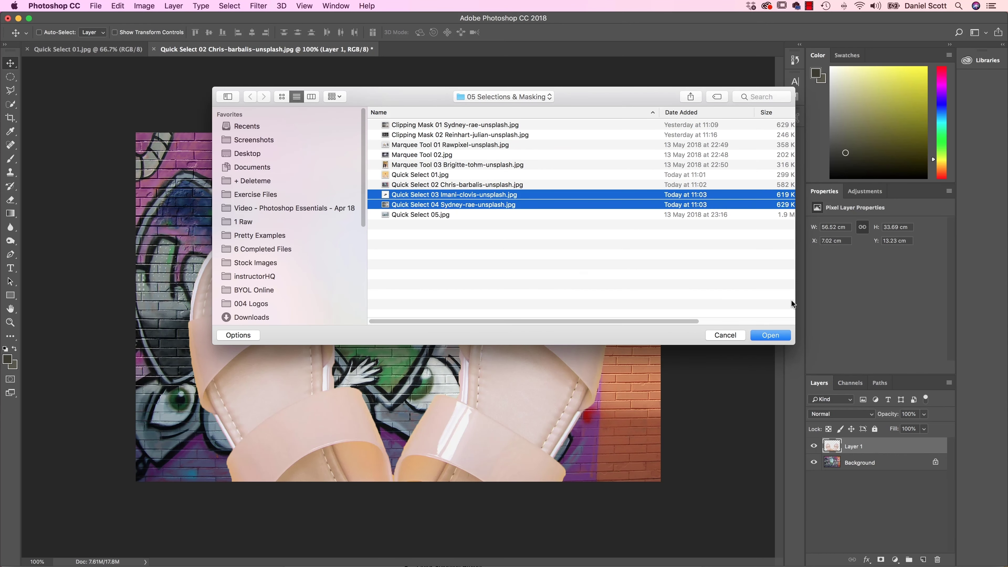
left_click(762, 335)
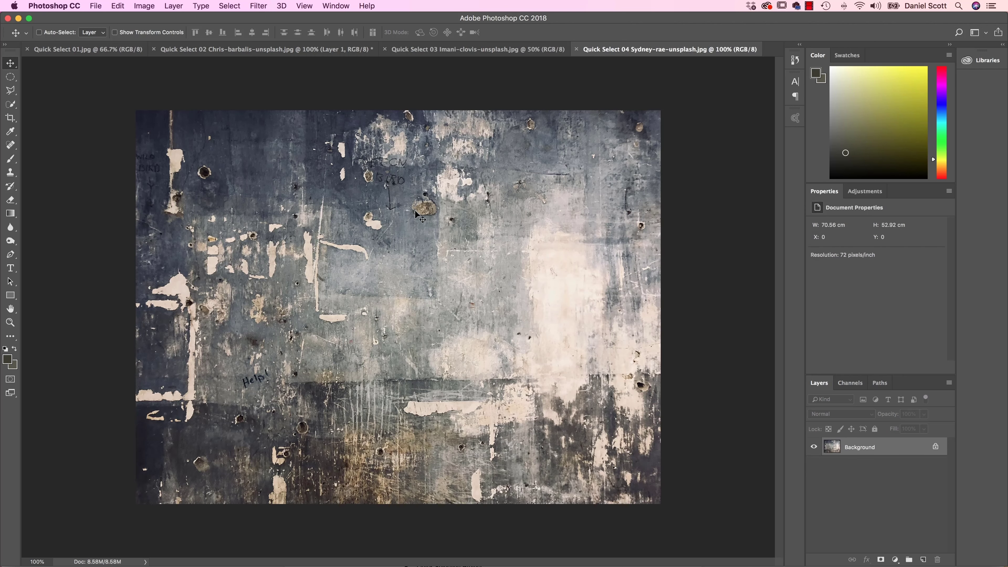
- Flip between the sneaker and grunge wall documents, ending on the sneaker photo
left_click(481, 51)
left_click(683, 53)
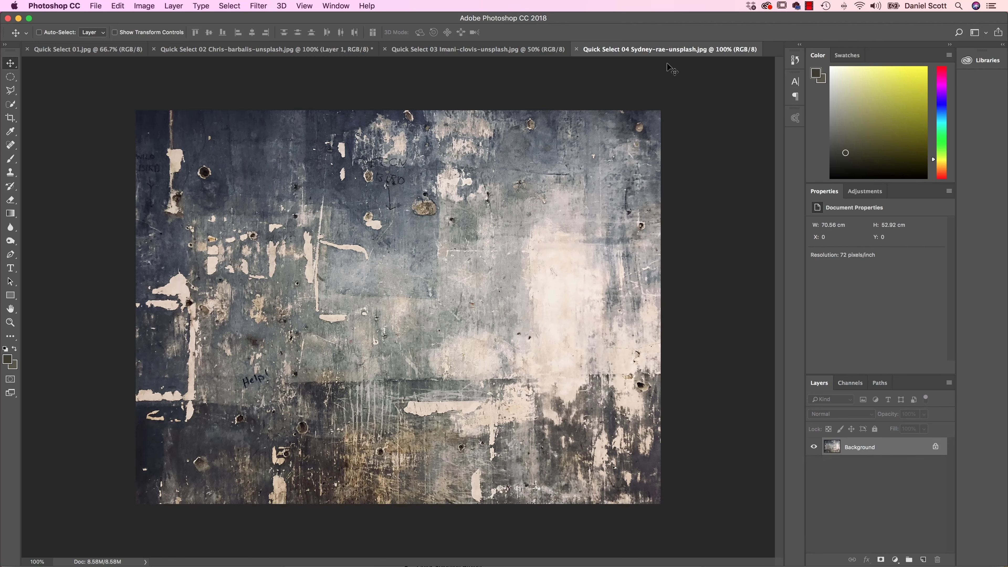
left_click(453, 51)
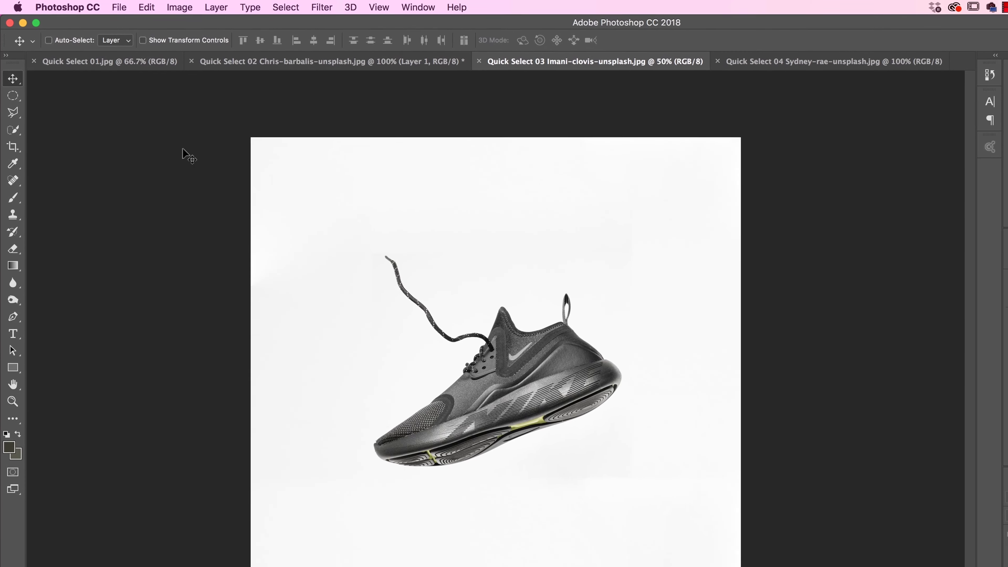
- Quick-select the white background around the sneaker, then revert Quick Select 04 with F12 to drop Layer 1
left_click(12, 113)
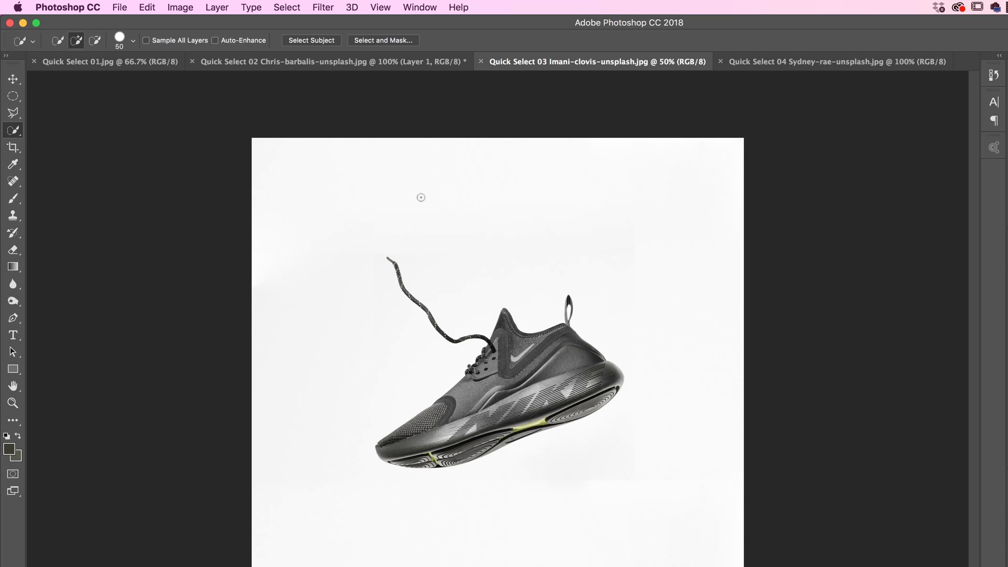
mouse_move(642, 265)
left_mouse_down()
mouse_move(623, 253)
mouse_move(667, 315)
mouse_move(672, 374)
mouse_move(658, 433)
mouse_move(590, 486)
mouse_move(429, 524)
left_mouse_up()
left_click(281, 5)
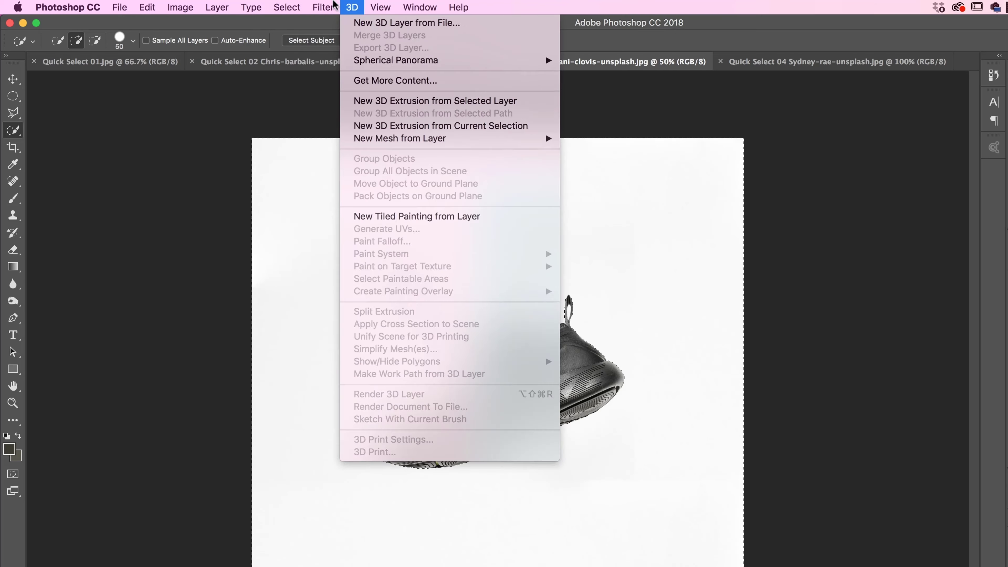
key("Escape")
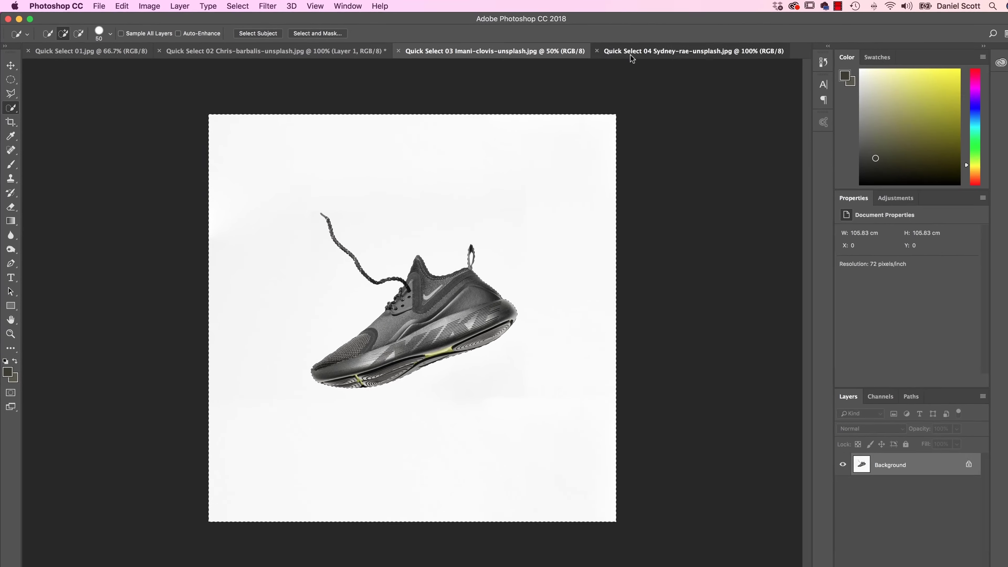
left_click(770, 65)
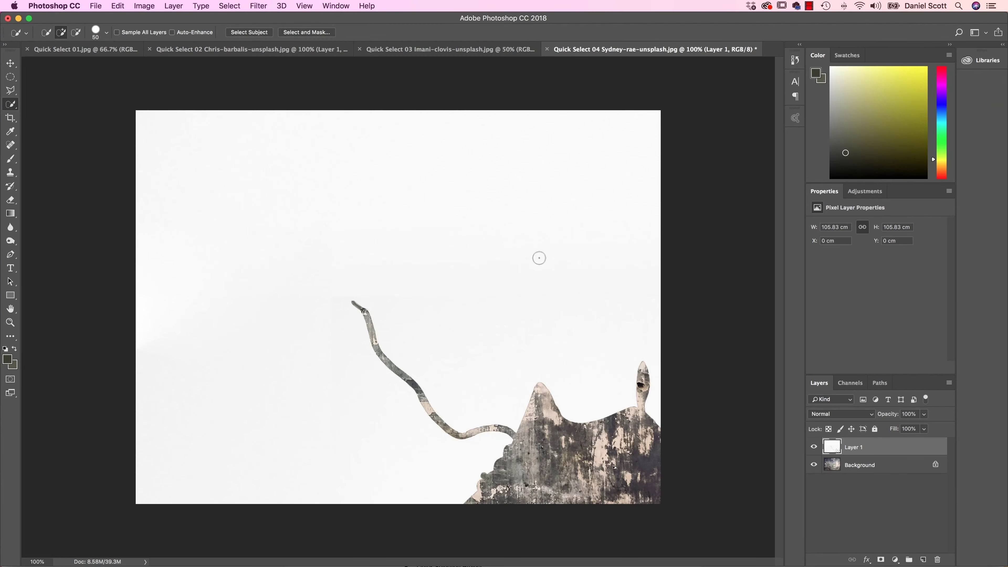
key("F12")
- Return to the Quick Select 03 photo and apply Select > Inverse so the shoe is selected
left_click(397, 49)
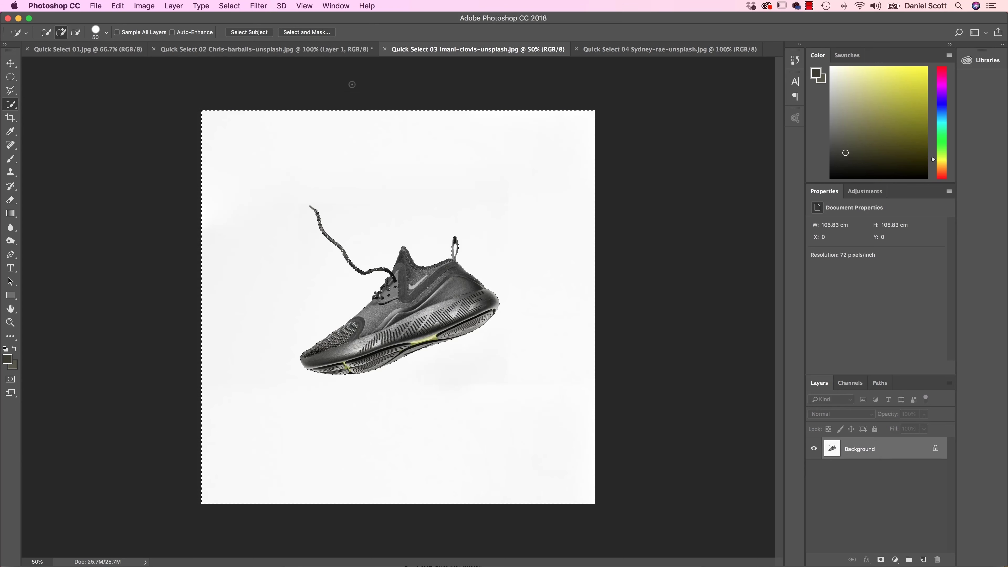
left_click(230, 5)
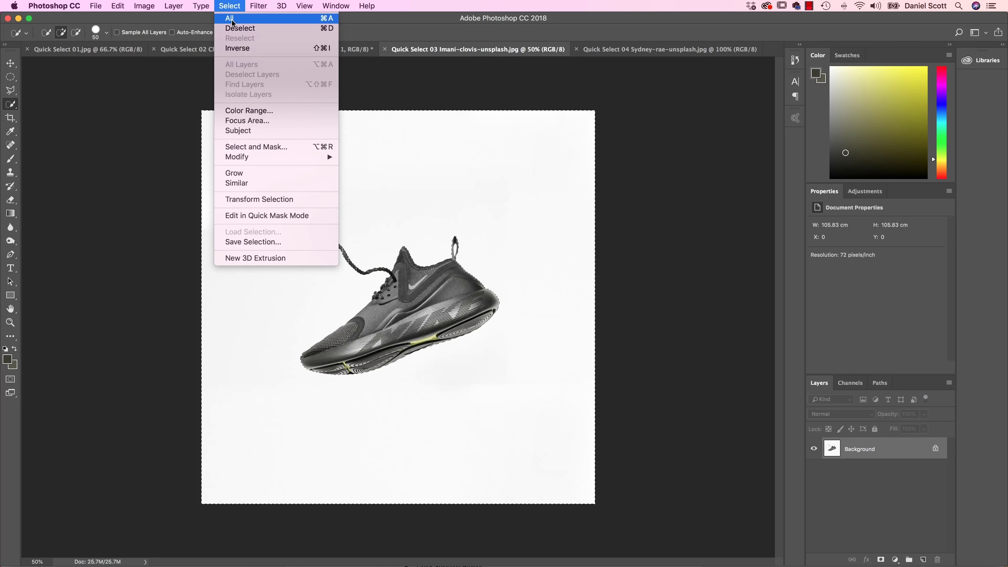
left_click(247, 48)
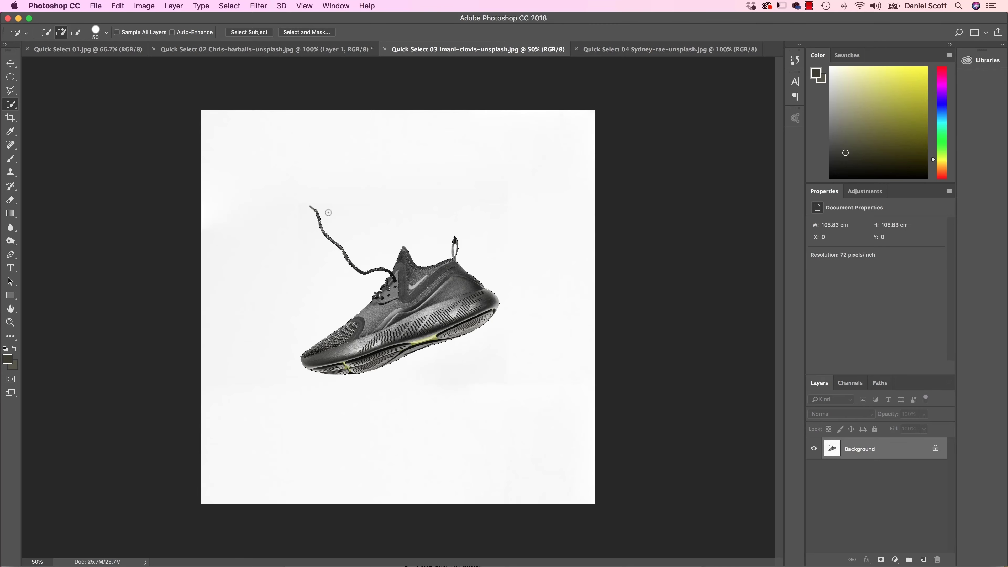
- Zoom in on the lace tip and shrink the Quick Selection brush to about 23 px
scroll(328, 213, "up", 4)
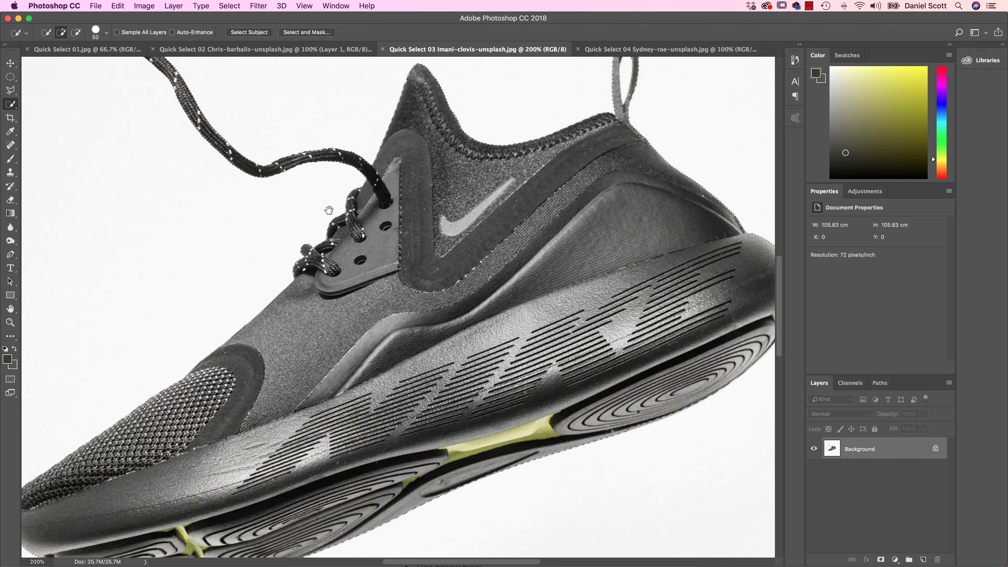
left_click_drag(270, 129, 471, 328)
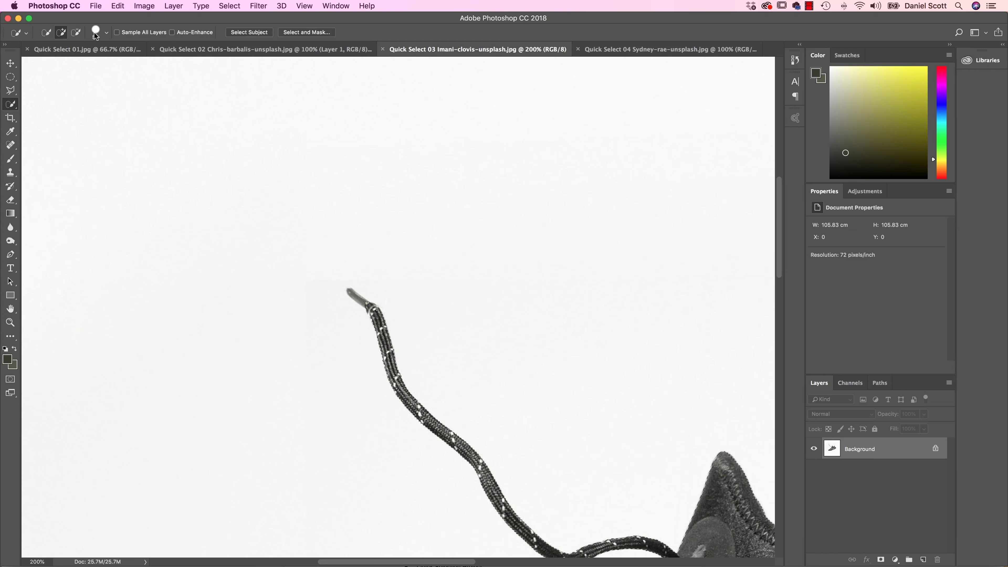
left_click(106, 33)
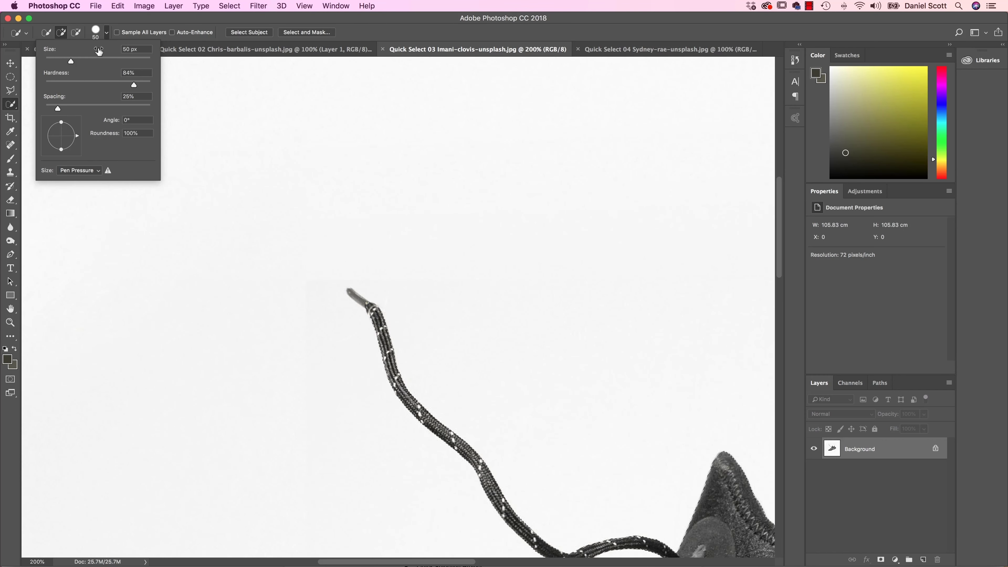
left_click_drag(71, 60, 59, 61)
key("Return")
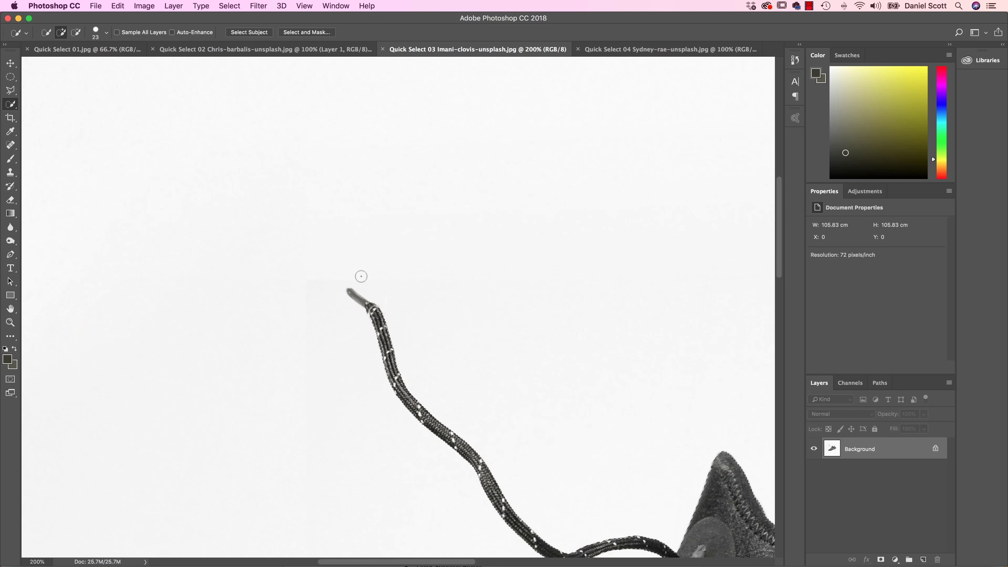
key("bracketright")
key("bracketright")
key("bracketright")
key("bracketleft")
key("bracketleft")
key("bracketleft")
key("bracketright")
key("bracketright")
key("bracketright")
key("bracketleft")
key("bracketleft")
key("bracketleft")
- Zoom closer and add the lace's grey tip to the selection, following the lace down to the shoe
key("super+plus")
key("super+plus")
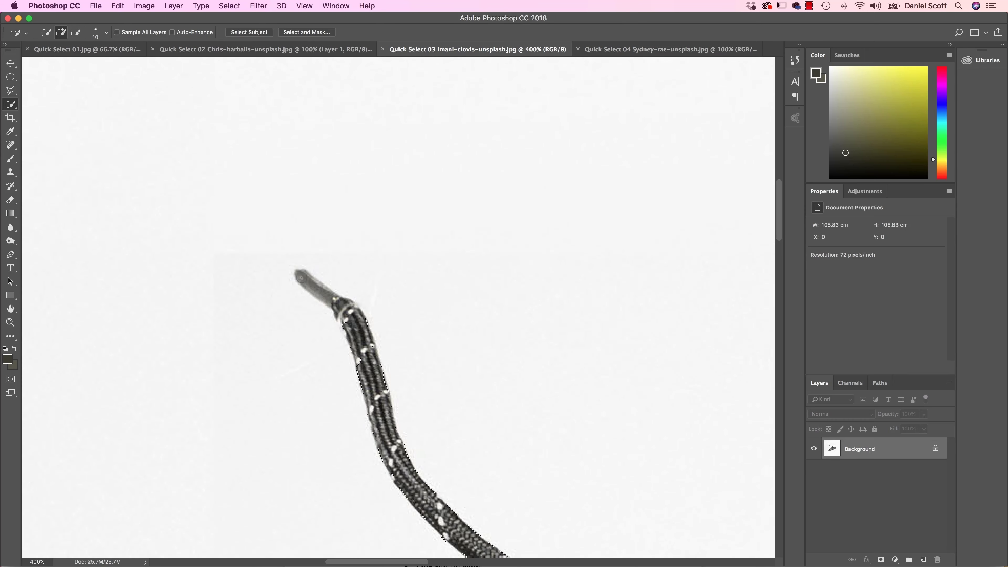
left_click_drag(323, 293, 302, 277)
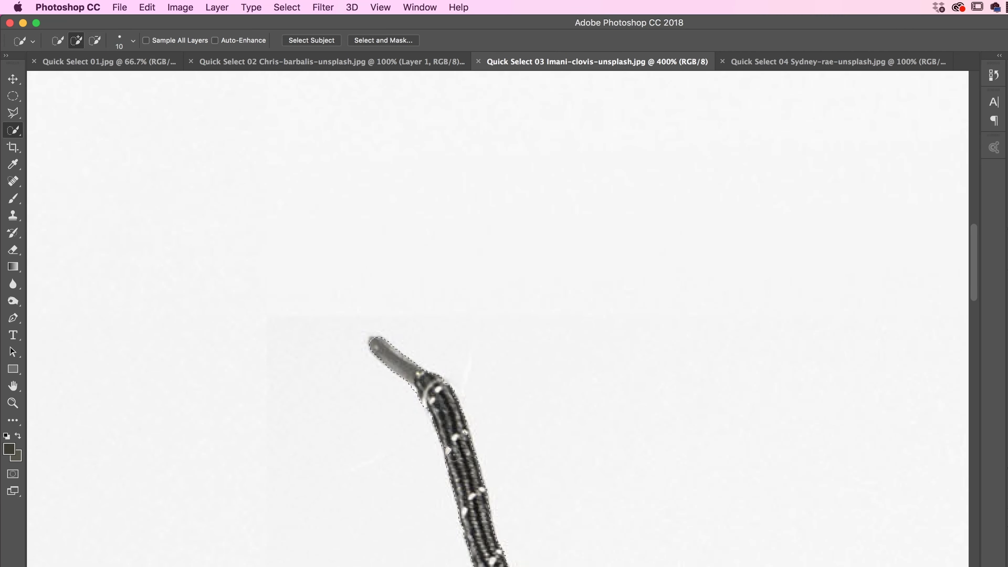
left_click_drag(496, 516, 420, 348)
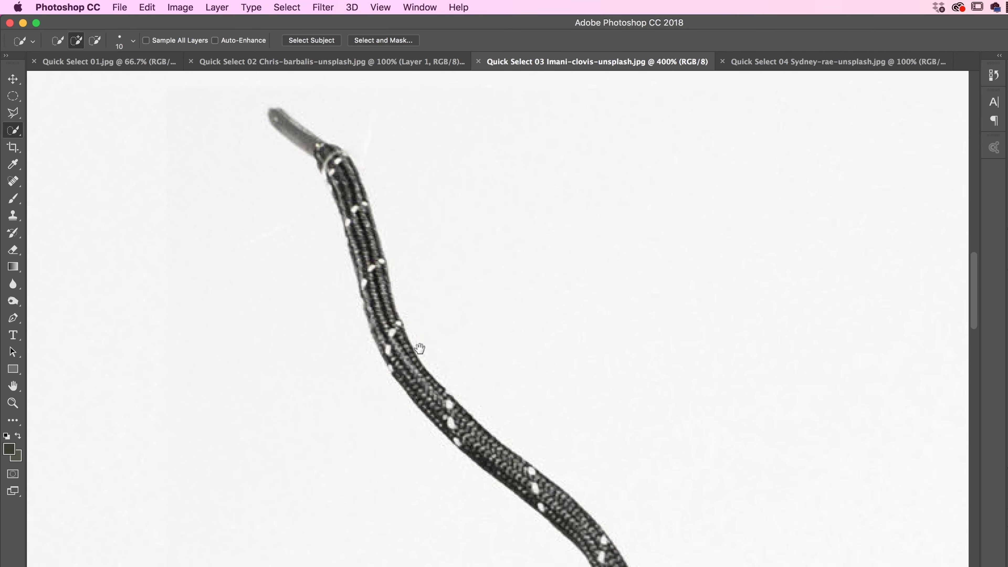
left_click_drag(551, 541, 665, 564)
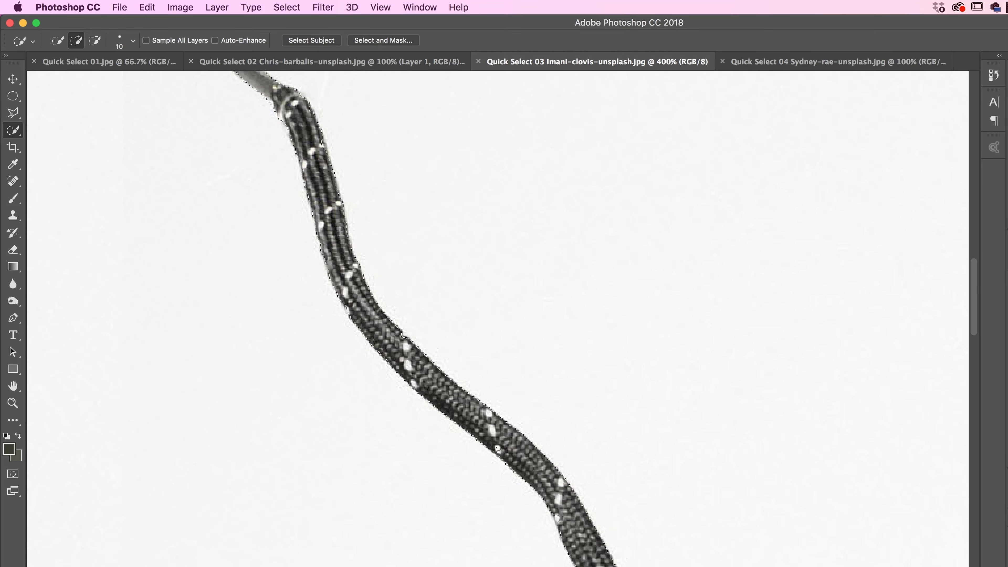
scroll(409, 286, "down", 5)
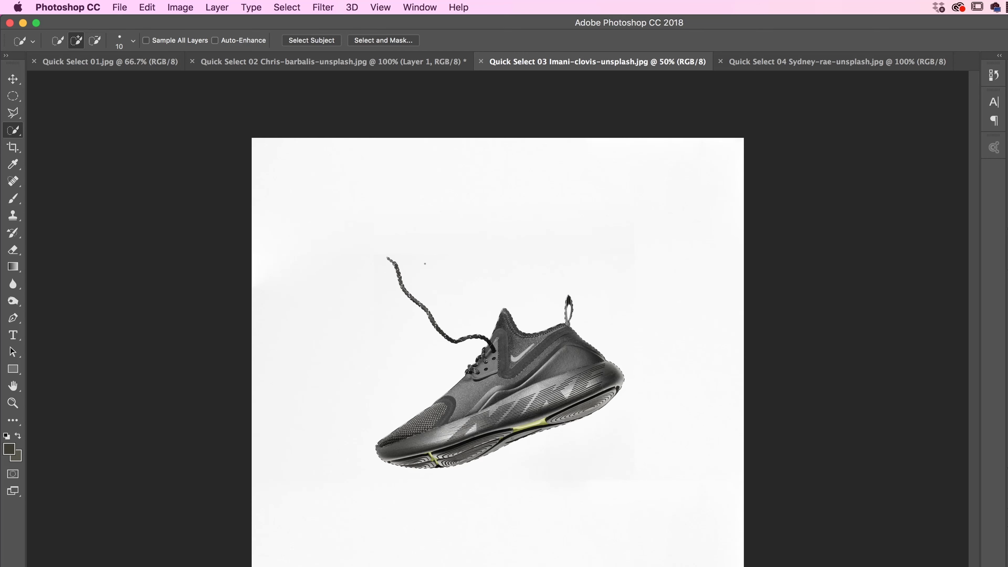
- Paste the cut-out shoe onto the Quick Select 04 grunge wall, then undo the paste
left_click(876, 63)
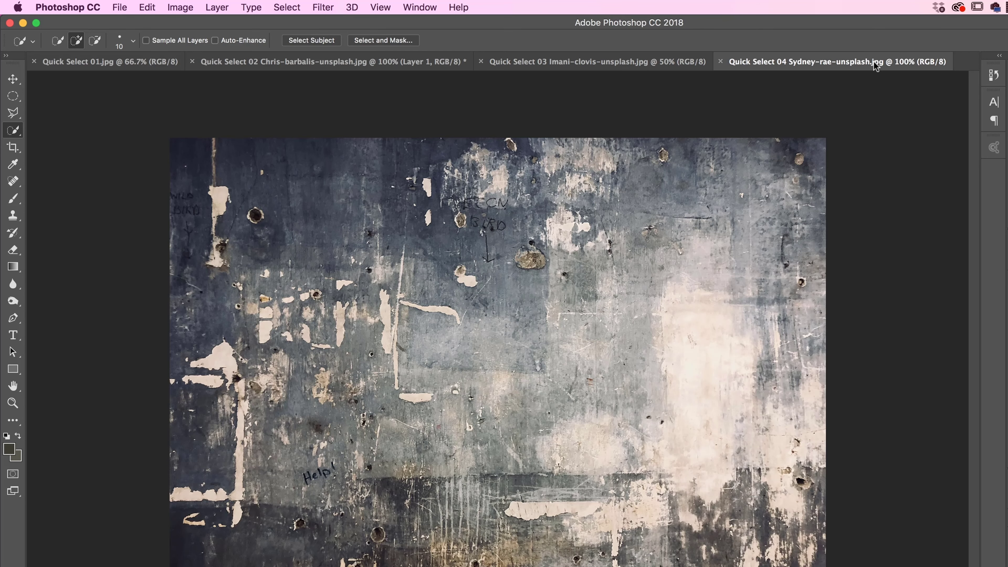
key("super+v")
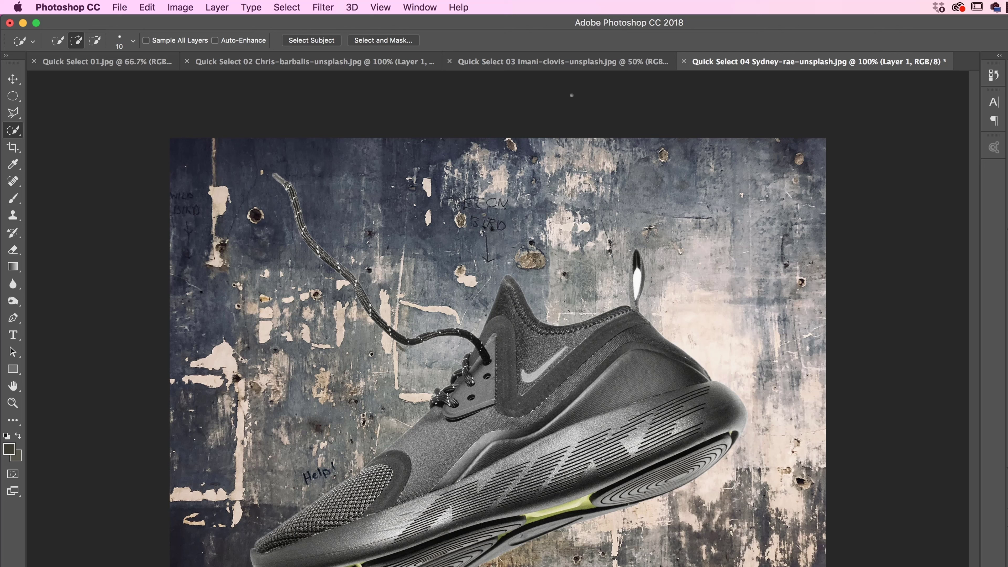
key("super+z")
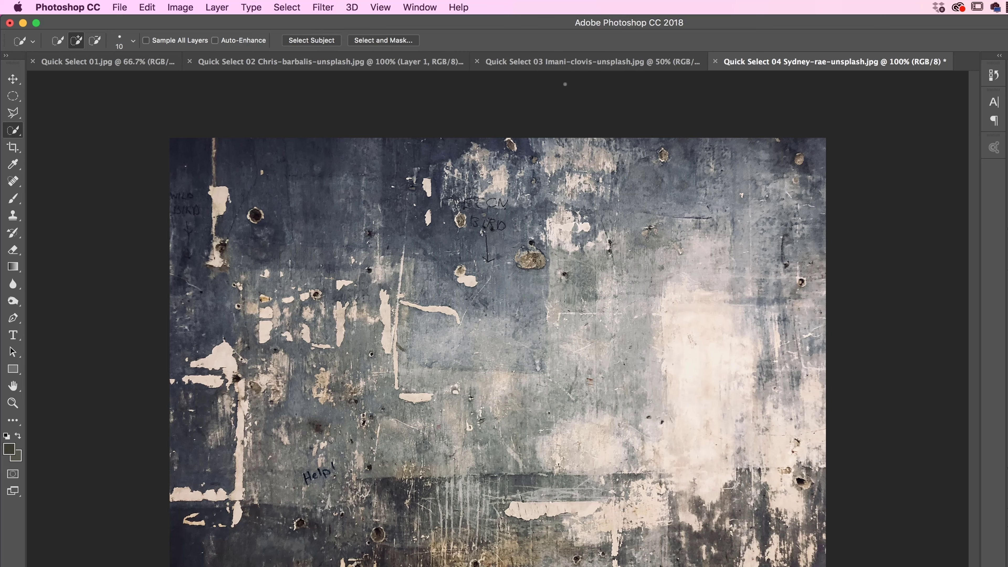
- Switch to the Quick Select 03 shoe photo and zoom in to 200% on the heel loop
left_click(576, 62)
key("super+plus")
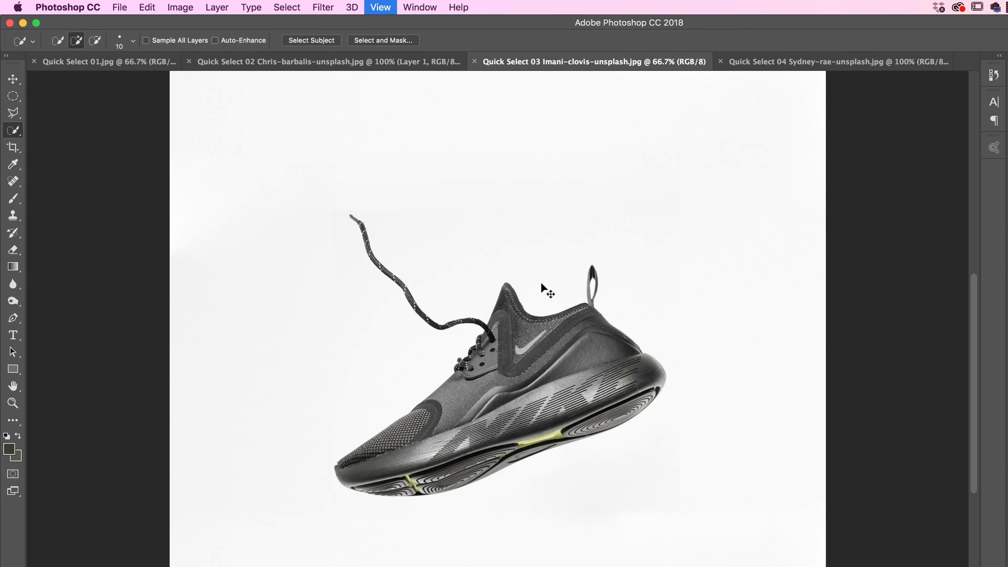
key("super+plus")
key("super+plus")
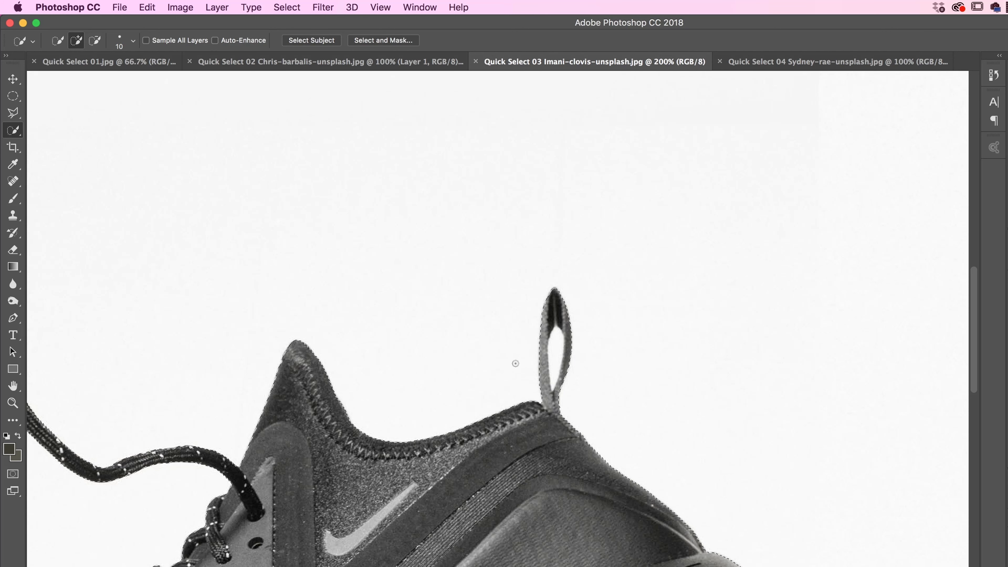
- Subtract the white gap inside the heel loop from the Quick Selection
key("alt")
key("alt")
key("alt")
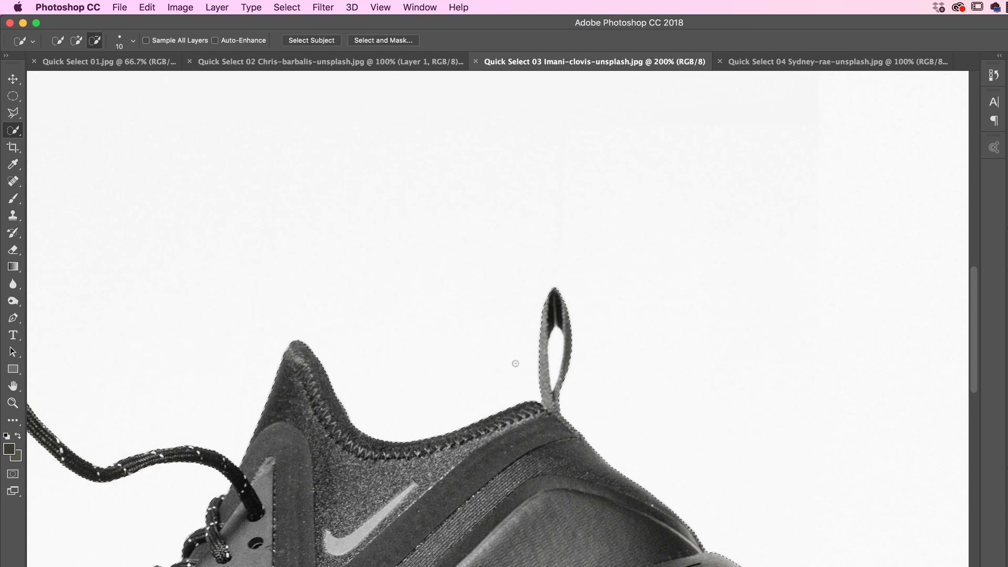
key("alt")
key("alt")
key("alt")
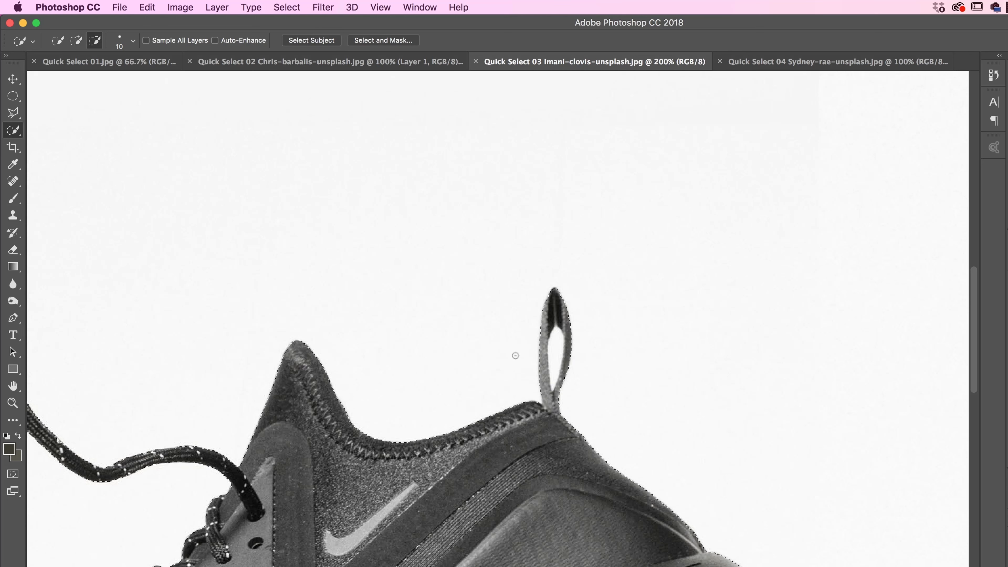
key("alt")
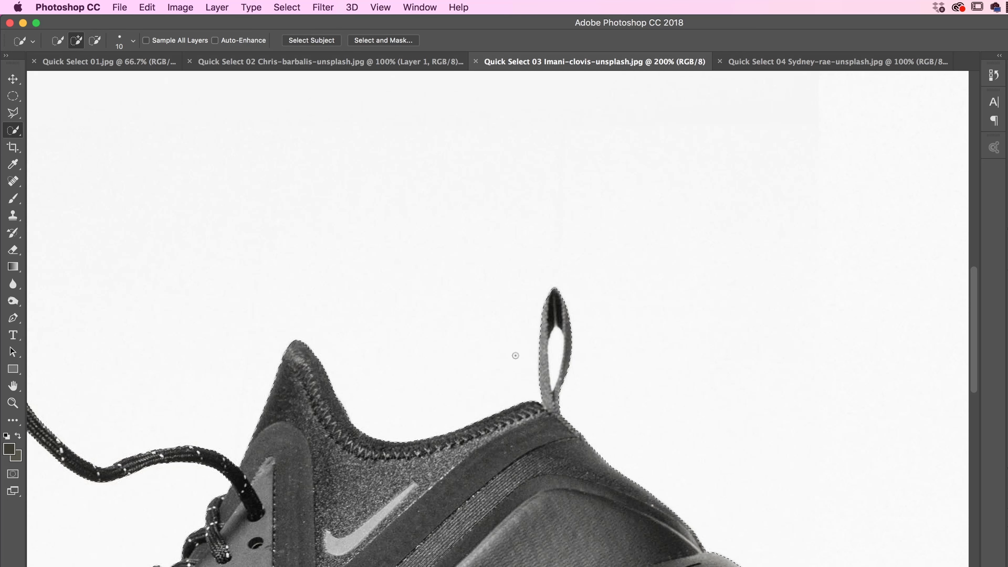
key("alt")
key("alt")
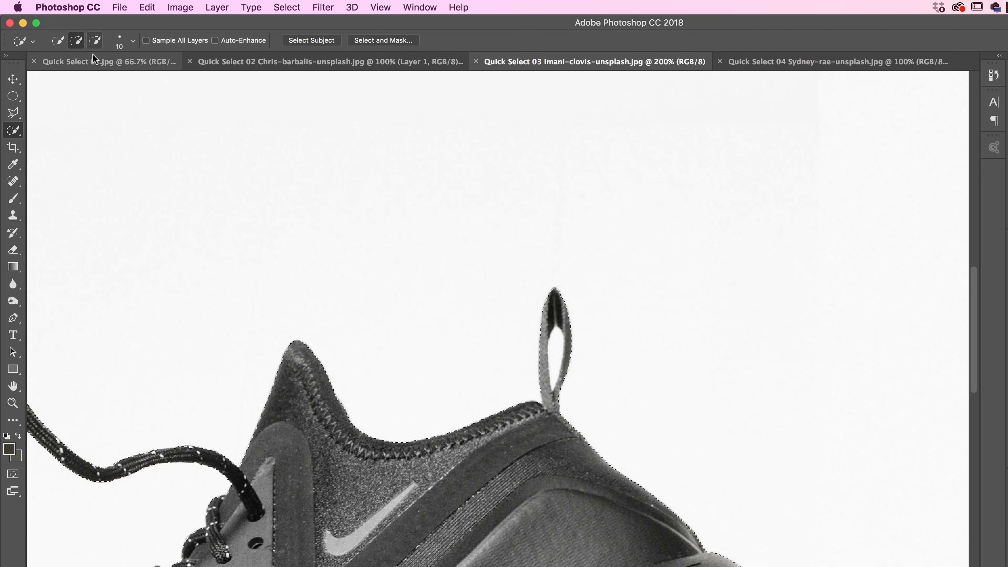
key("alt")
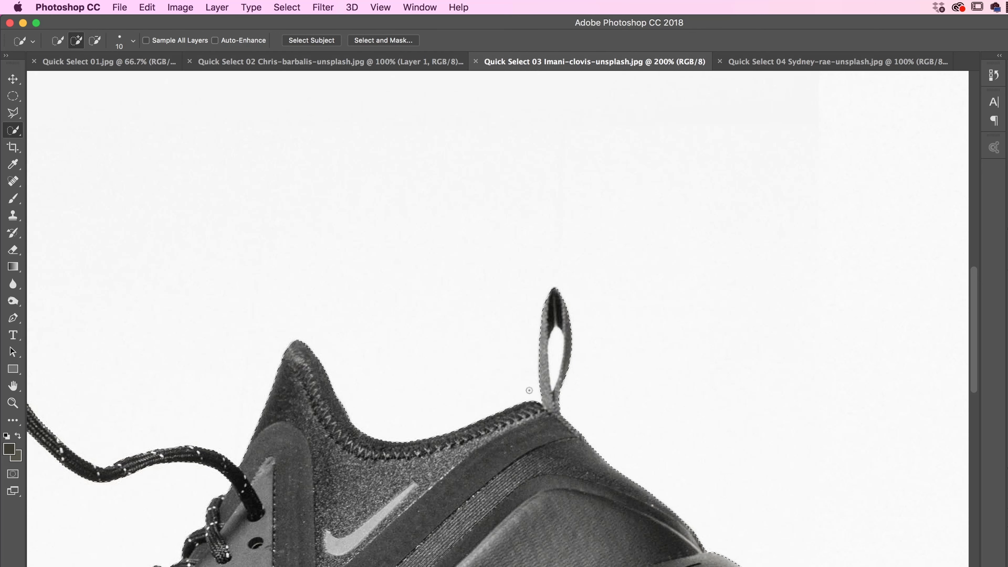
key("alt")
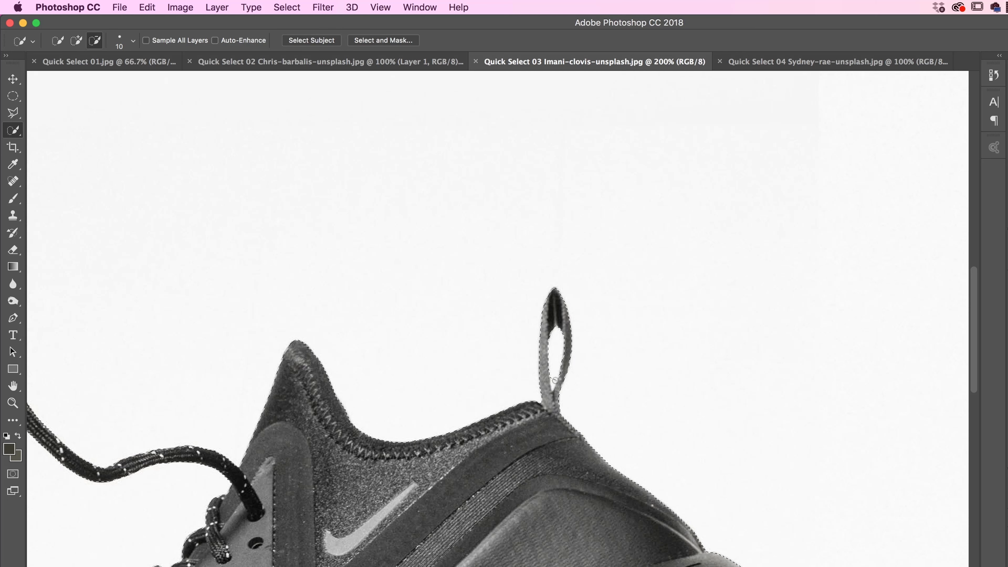
- Paste the cut-out shoe onto the Quick Select 04 grunge wall document
key("alt")
key("alt")
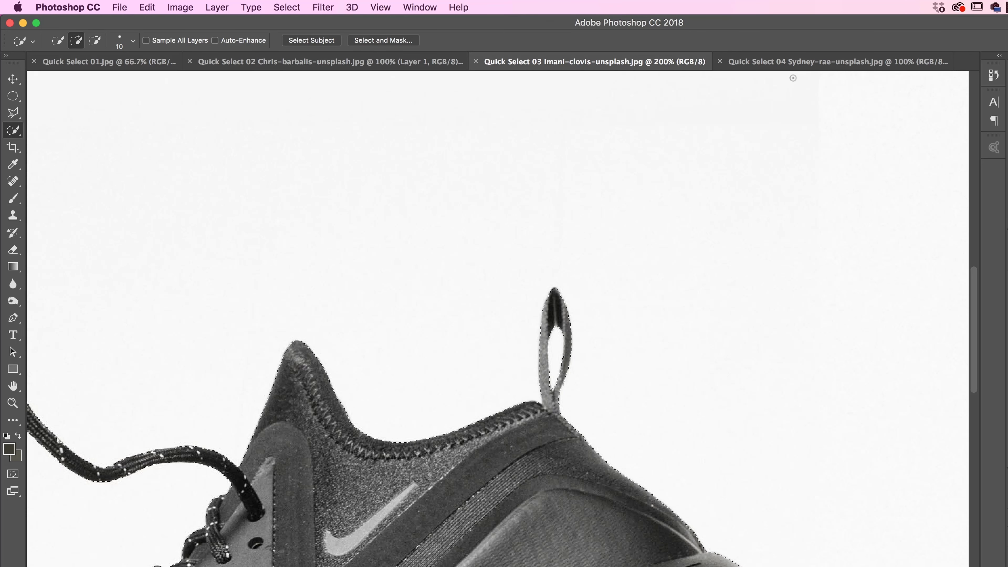
left_click(792, 61)
key("super+v")
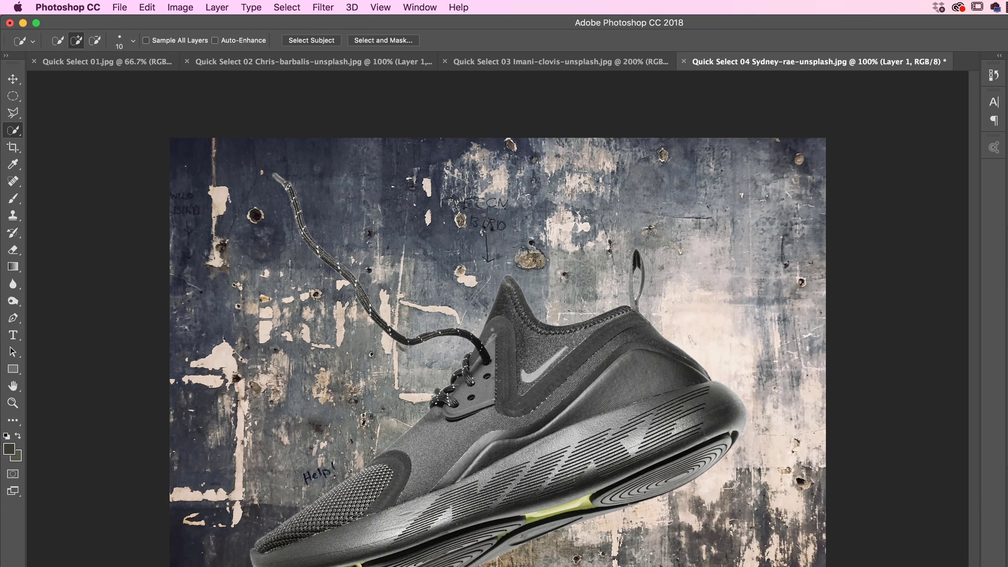
- With the Move tool, try Free Transform scaling of the shoe (about 70–82%), cancelling each attempt
left_click(14, 79)
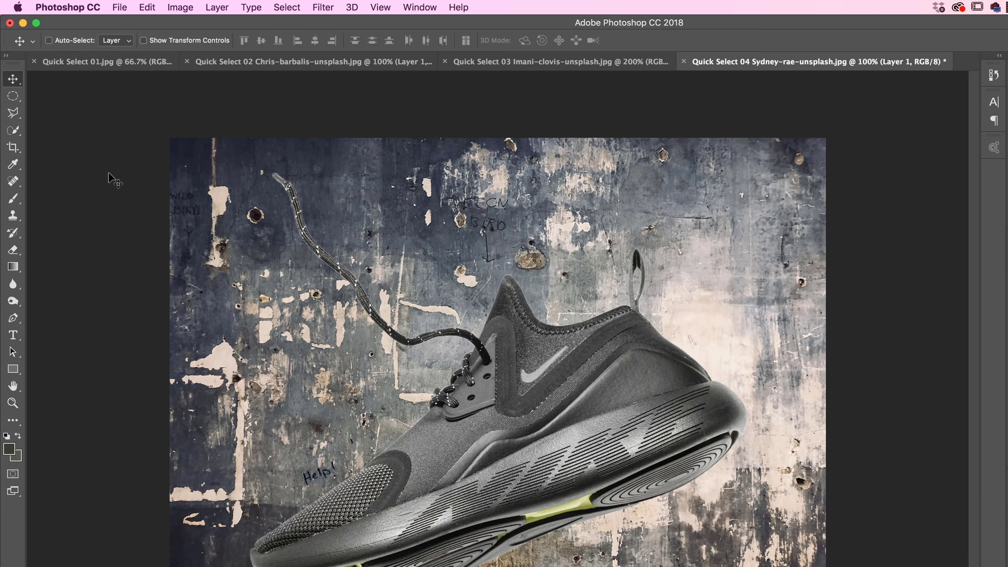
key("super+t")
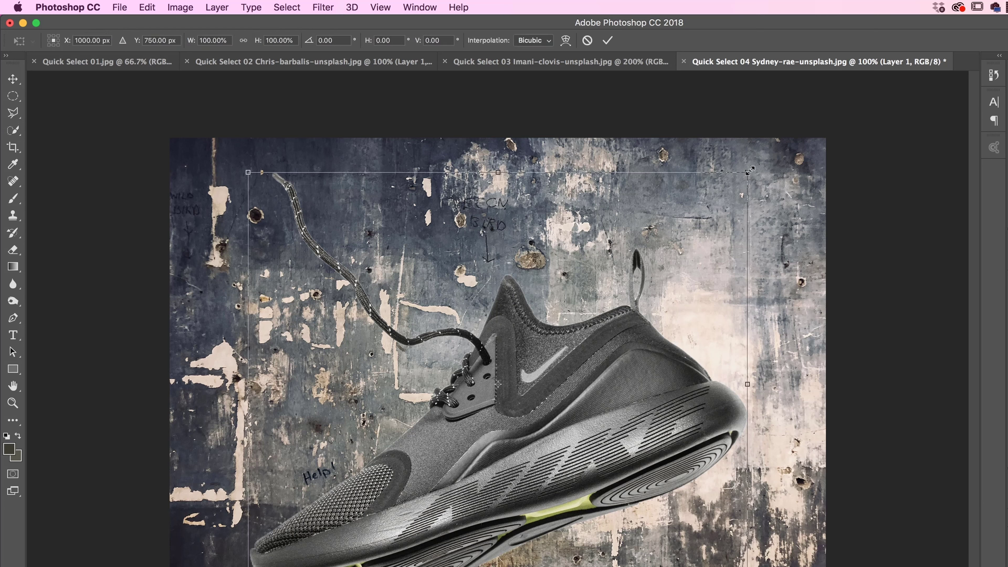
left_click_drag(750, 171, 679, 230)
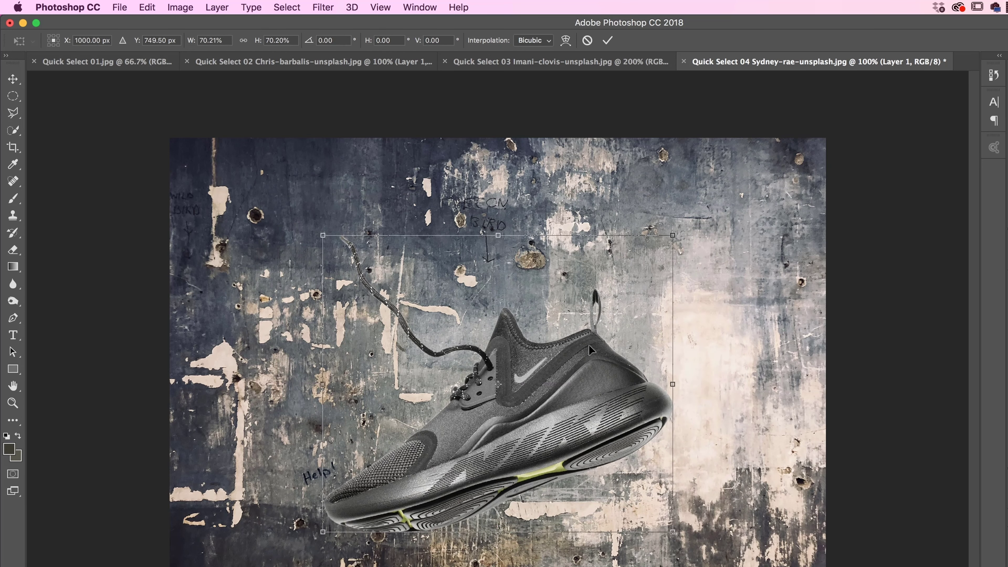
left_click_drag(588, 344, 593, 326)
key("Escape")
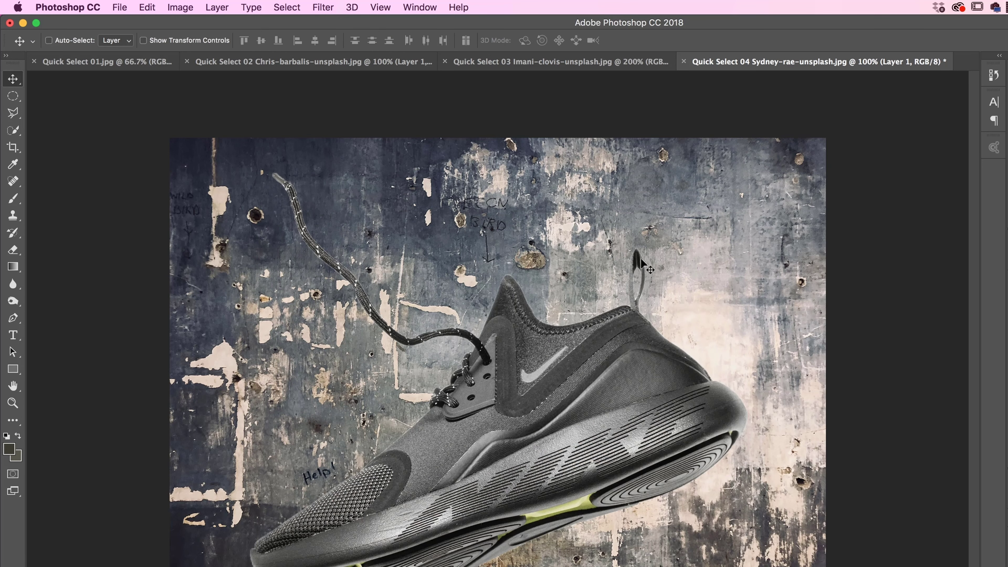
key("super+t")
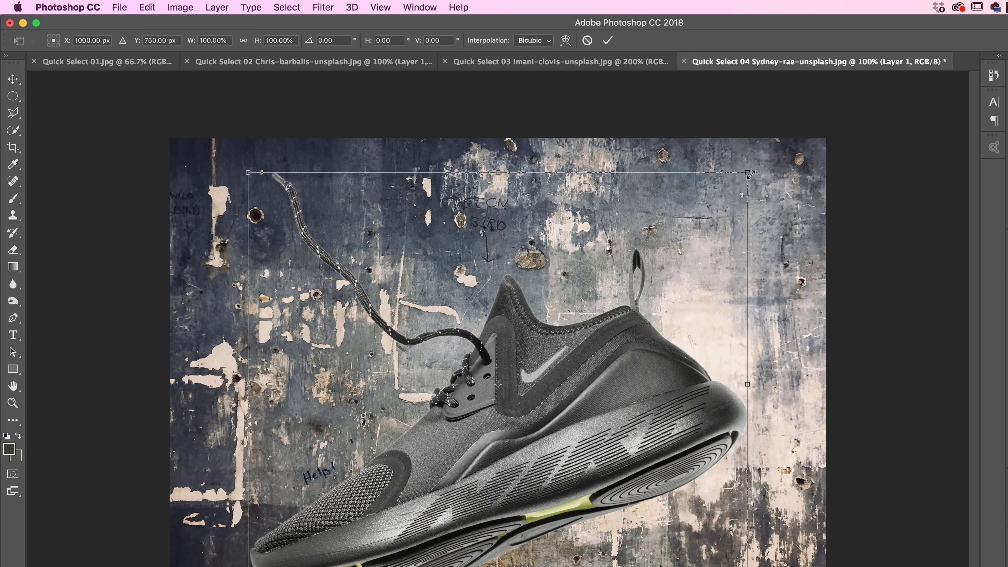
left_click_drag(750, 173, 694, 216)
left_click_drag(248, 566, 284, 556)
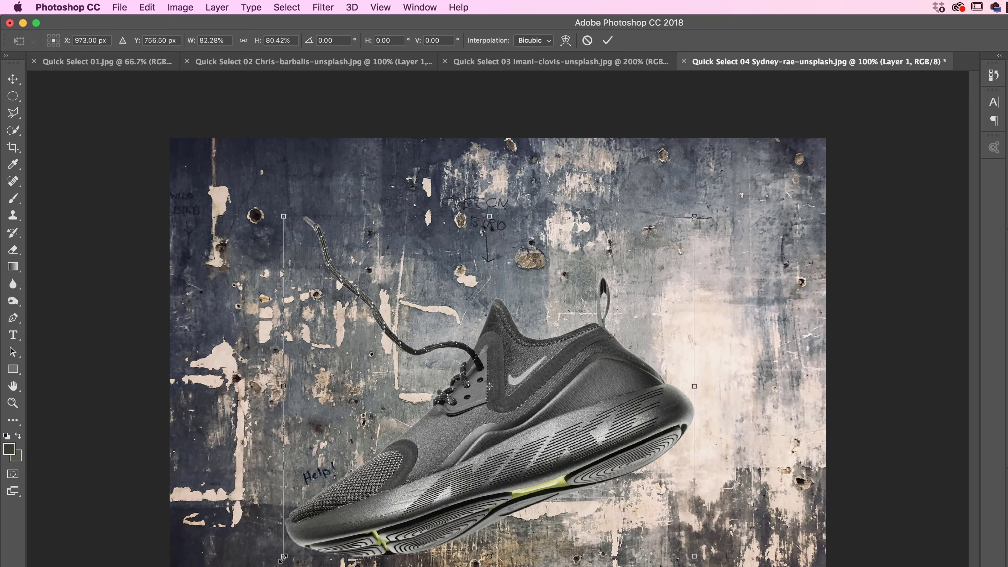
key("Escape")
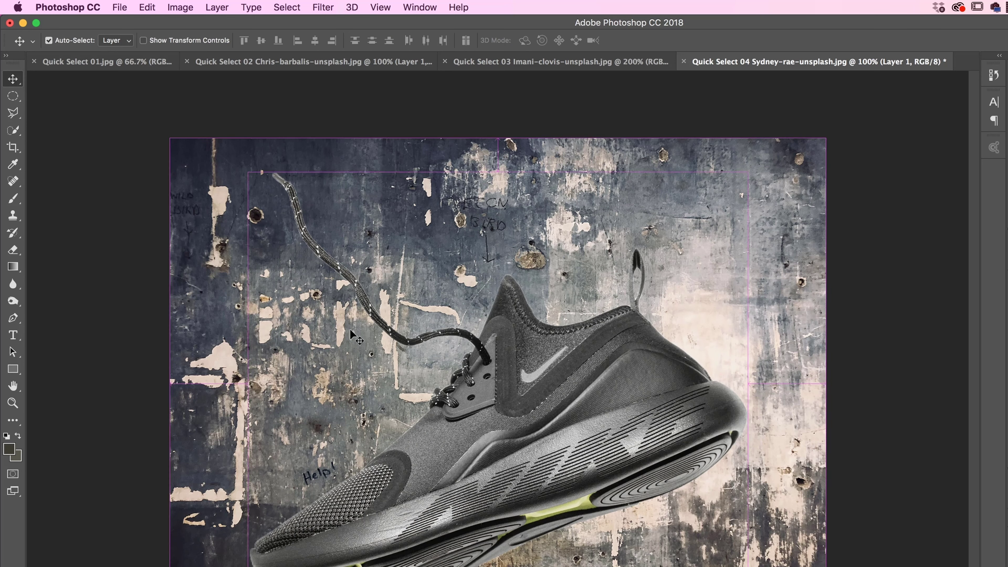
- Scale the shoe to about 82.5%, move it slightly up and right, and commit
key("super+t")
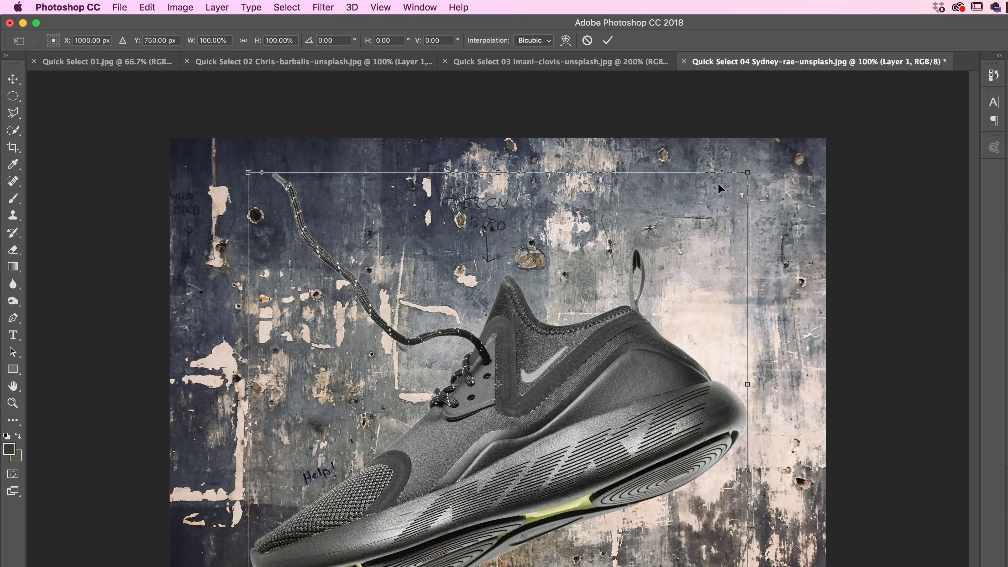
left_click_drag(747, 172, 684, 241)
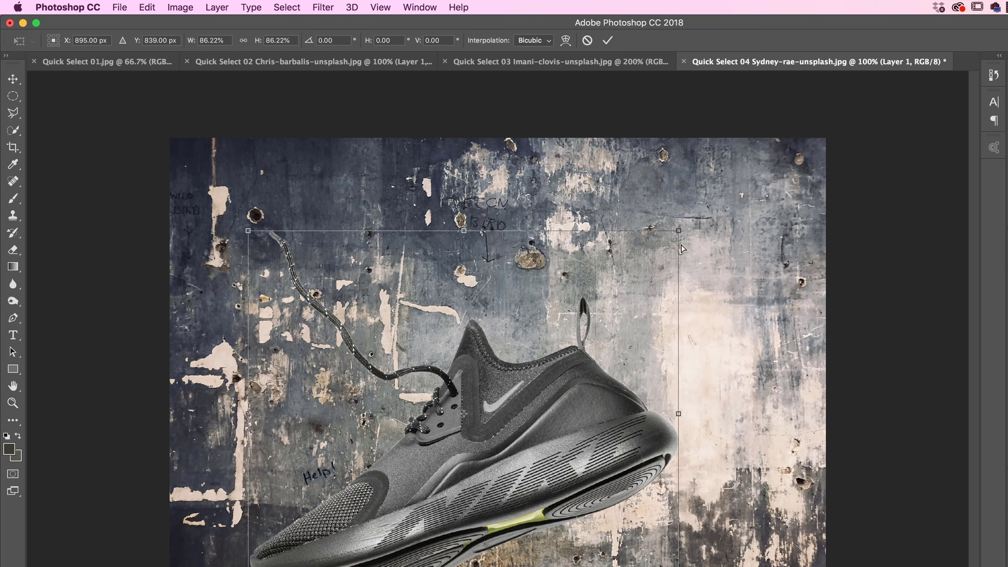
key("super+z")
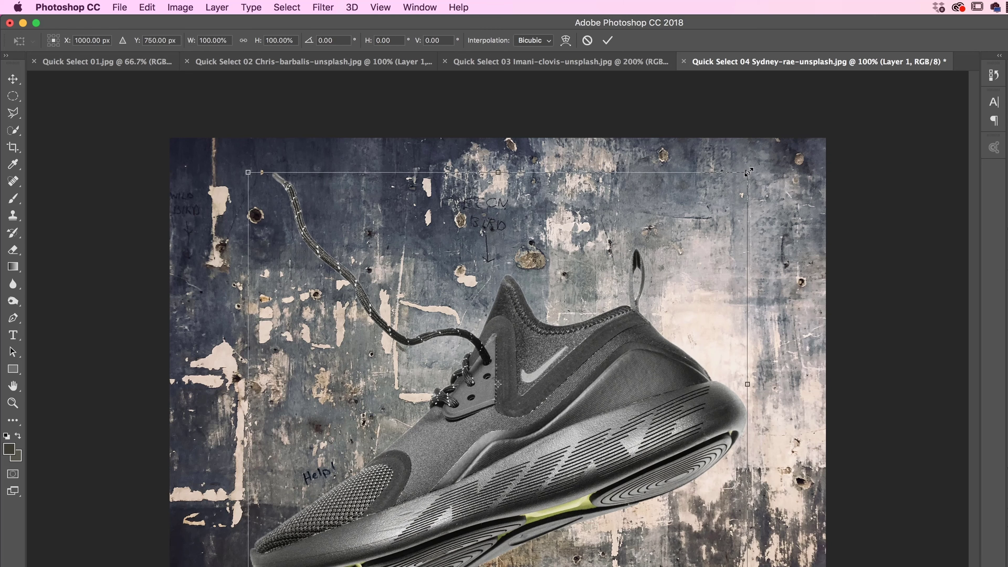
left_click_drag(747, 172, 702, 213)
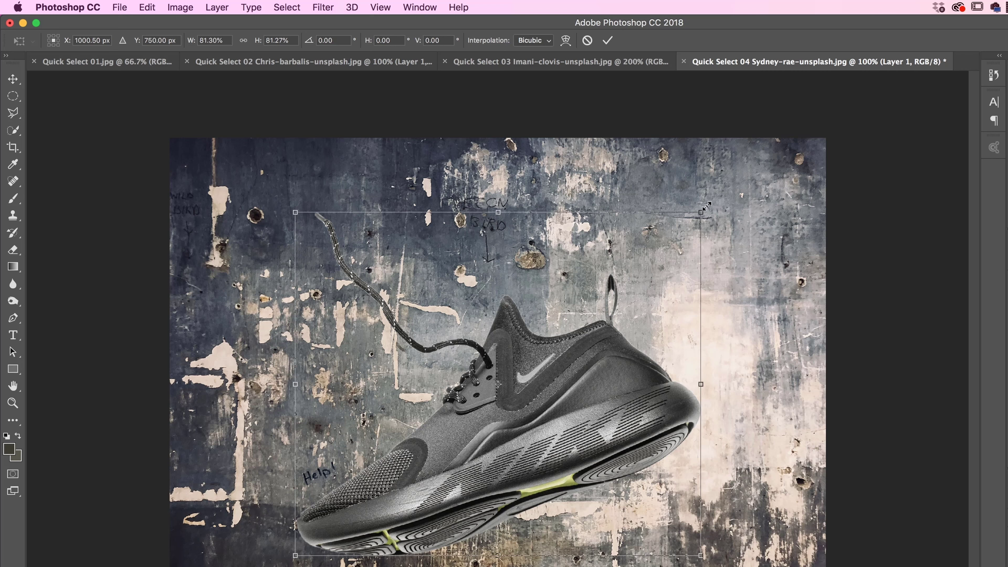
mouse_move(707, 206)
left_mouse_down()
mouse_move(720, 168)
mouse_move(704, 208)
left_mouse_up()
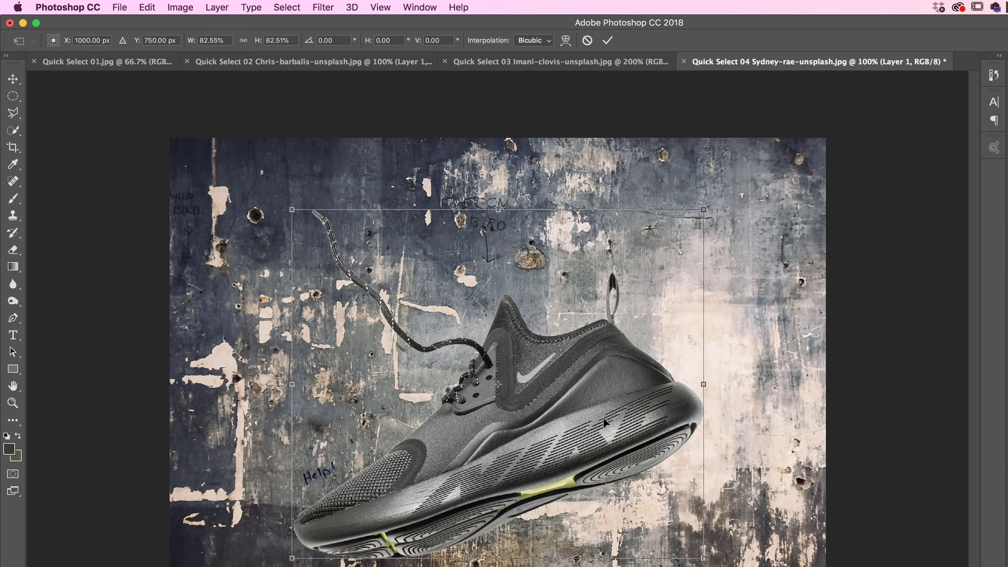
mouse_move(604, 419)
left_mouse_down()
mouse_move(612, 407)
mouse_move(602, 409)
left_mouse_up()
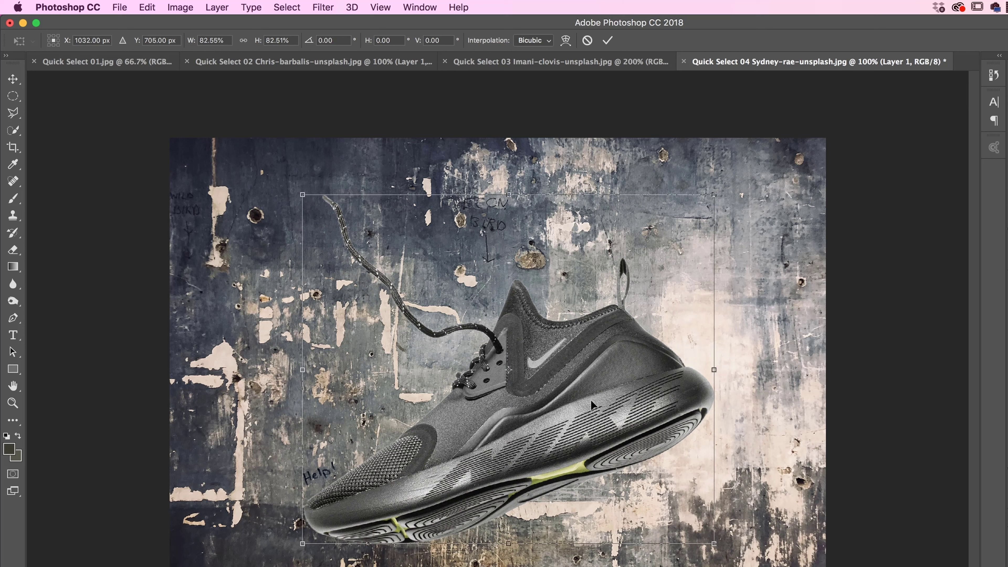
key("Return")
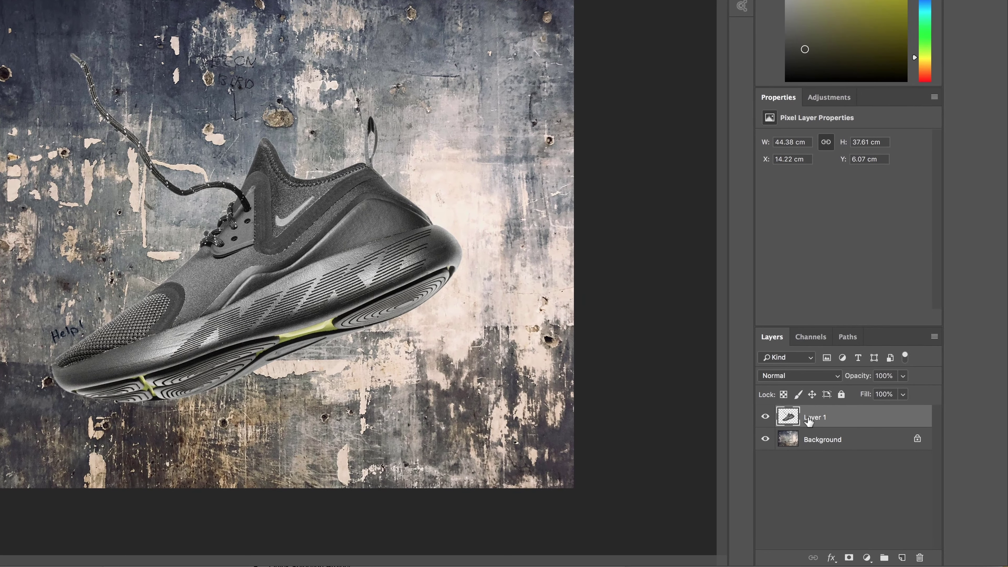
- Rename Layer 1 to 'Shoe'
double_click(812, 418)
type("Shoe")
key("Return")
- Add a drop shadow with 81% opacity, 67 px distance, 9% spread and 131 px size
left_click(833, 559)
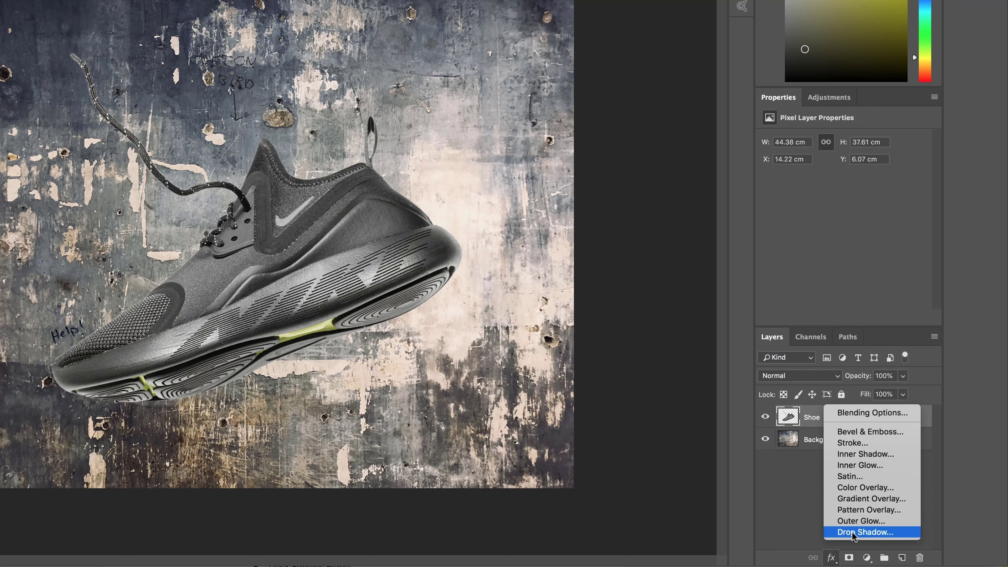
left_click(834, 531)
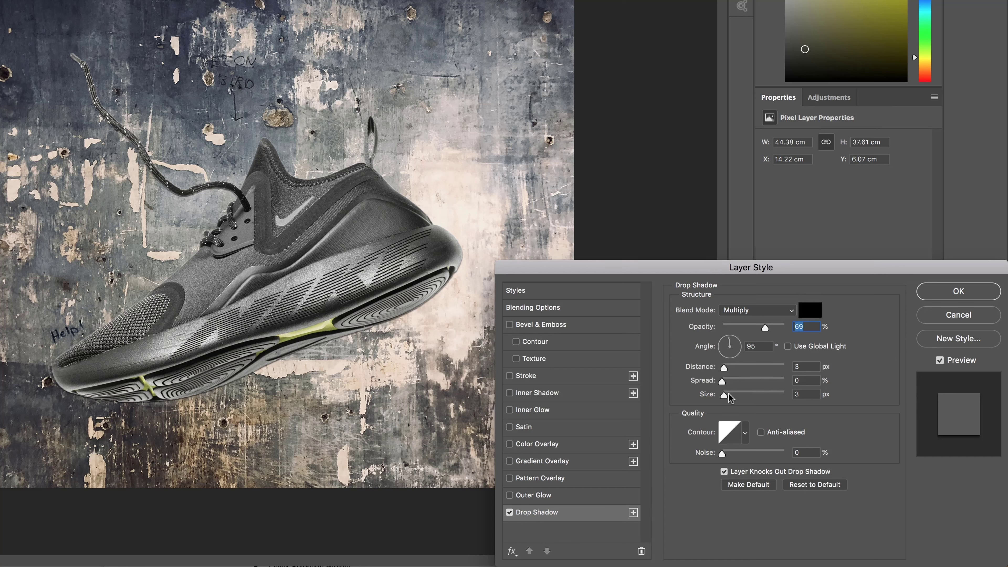
left_click_drag(724, 395, 752, 392)
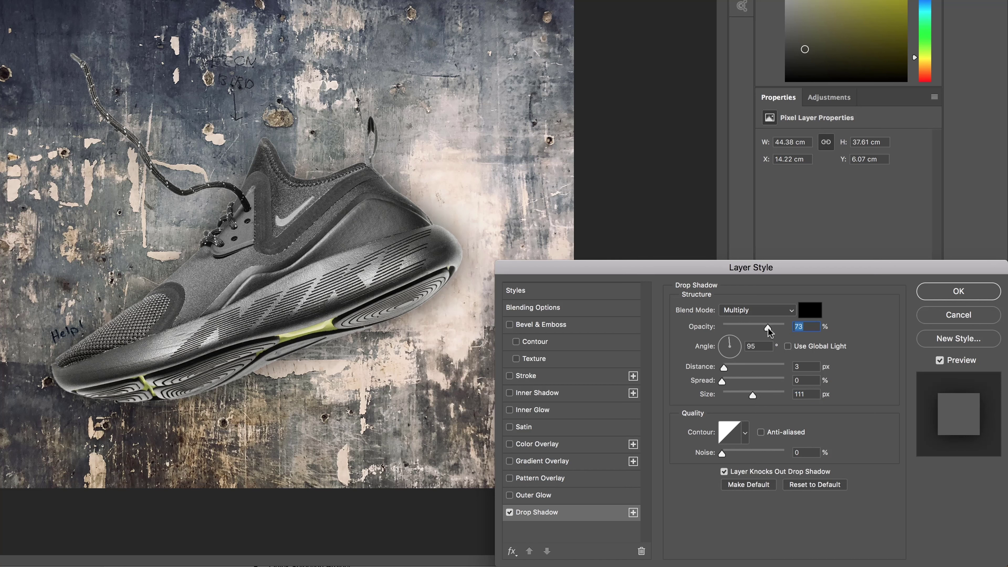
left_click_drag(765, 331, 774, 330)
left_click_drag(754, 395, 728, 387)
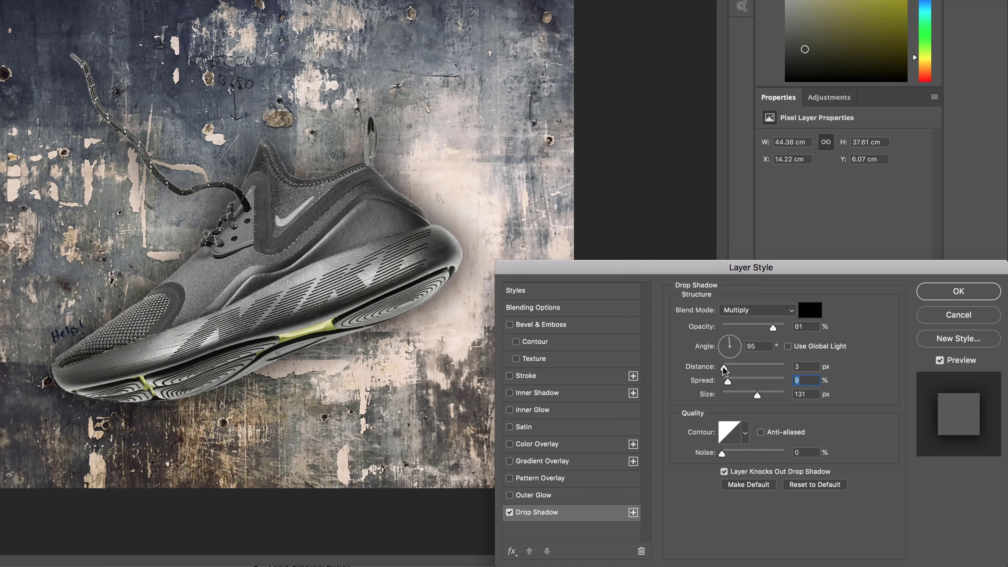
mouse_move(723, 368)
left_mouse_down()
mouse_move(760, 373)
mouse_move(703, 370)
left_mouse_up()
left_click(940, 360)
left_click(939, 361)
left_click(958, 291)
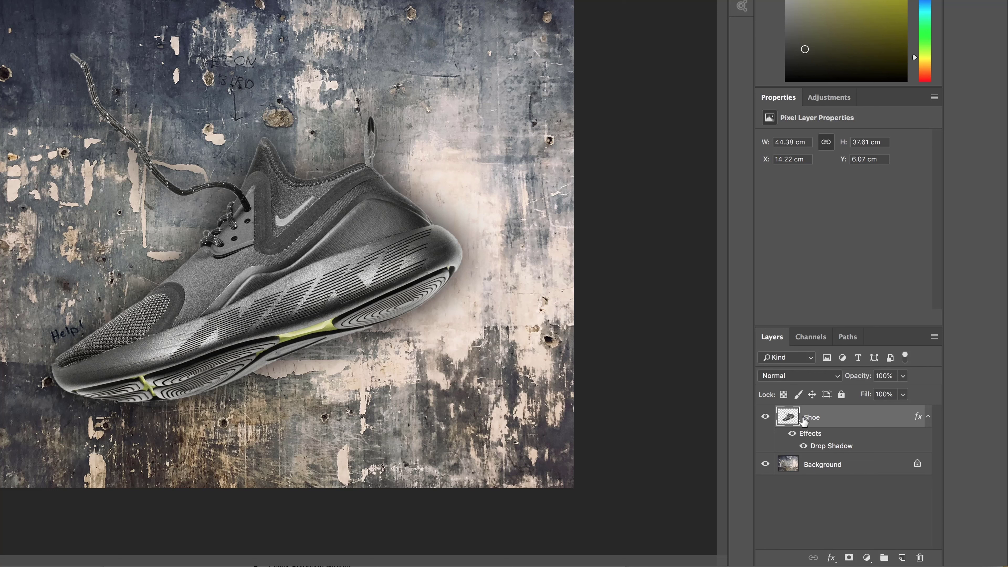
- Add a Levels adjustment layer clipped to the Shoe layer
left_click(832, 98)
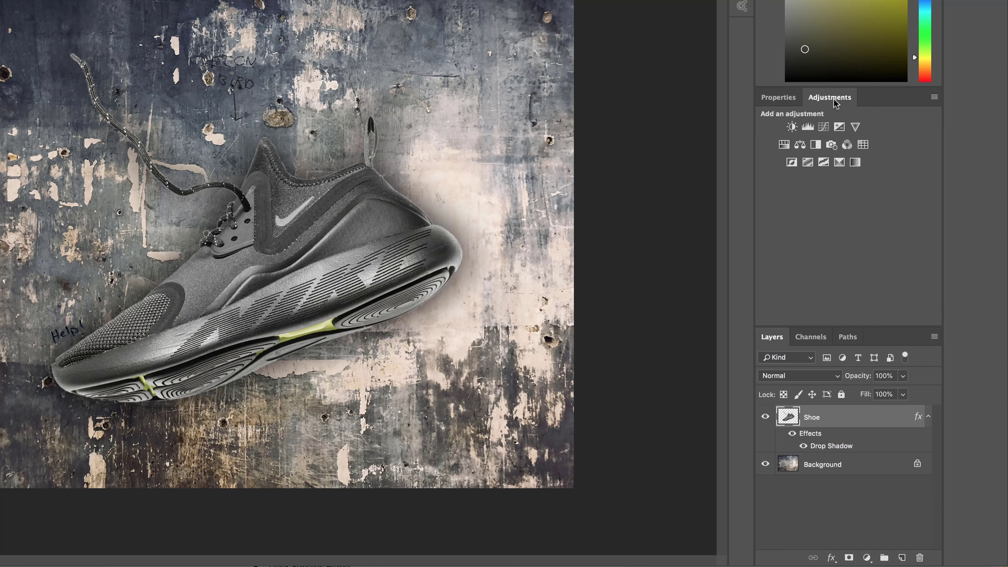
left_click(807, 127)
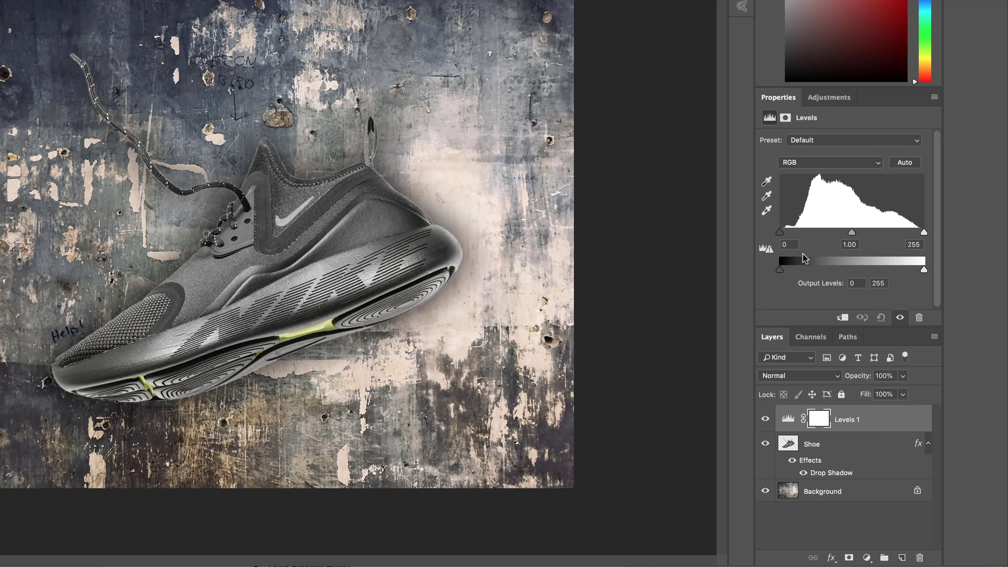
left_click_drag(780, 233, 864, 237)
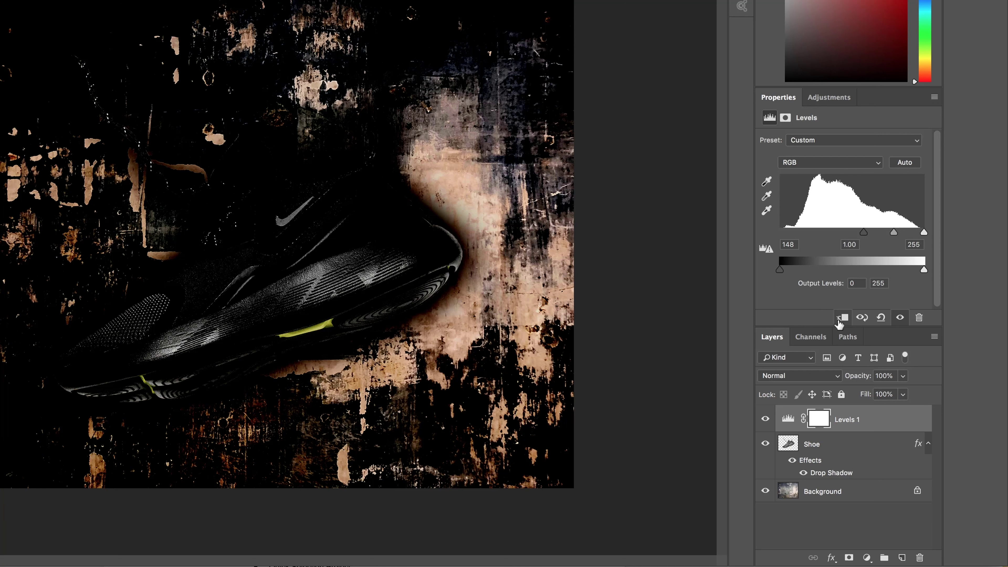
left_click(841, 319)
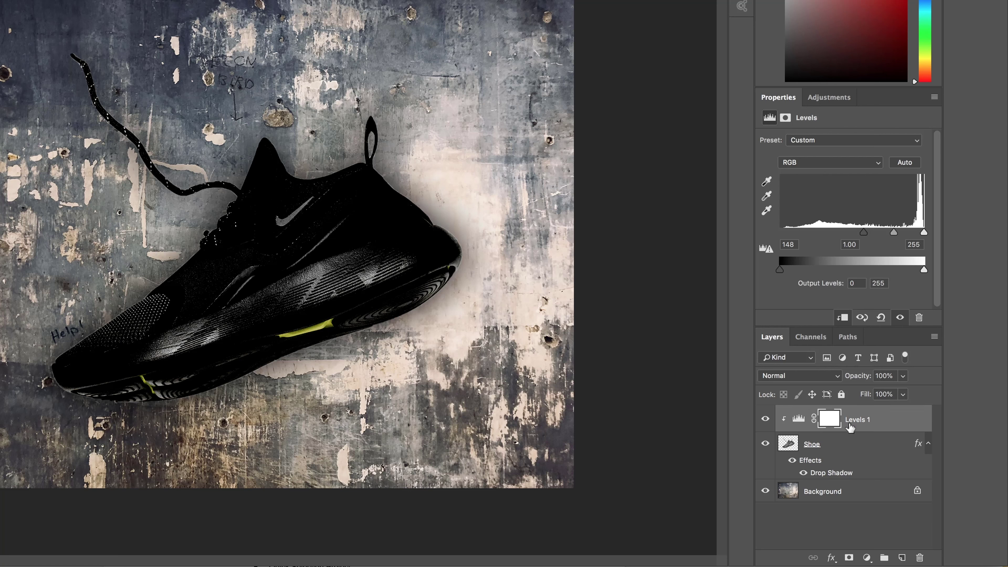
- Set the Levels 1 input levels to 32, 0.80 and 242, then toggle it to compare
left_click(851, 455)
left_click(849, 485)
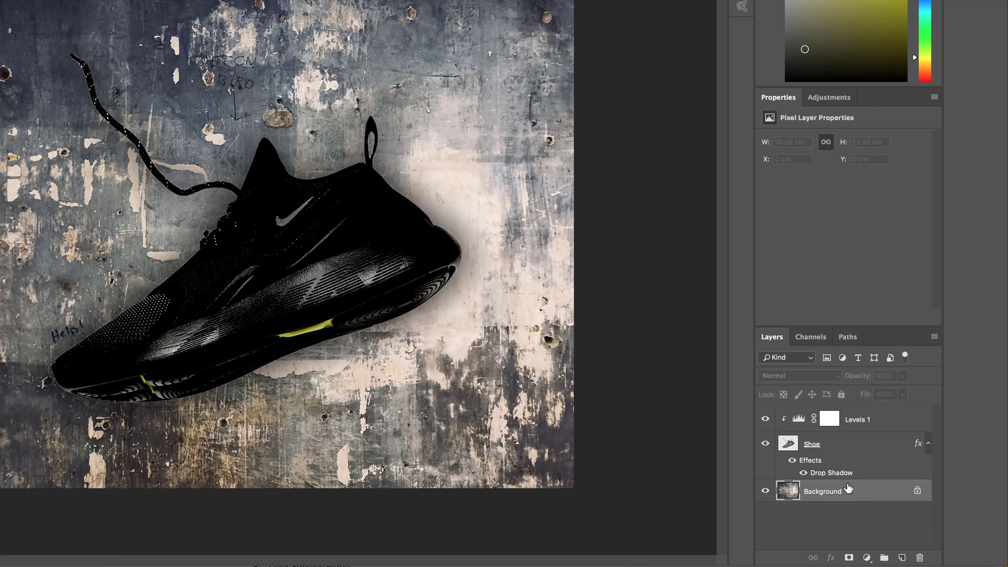
left_click(849, 434)
left_click(856, 421)
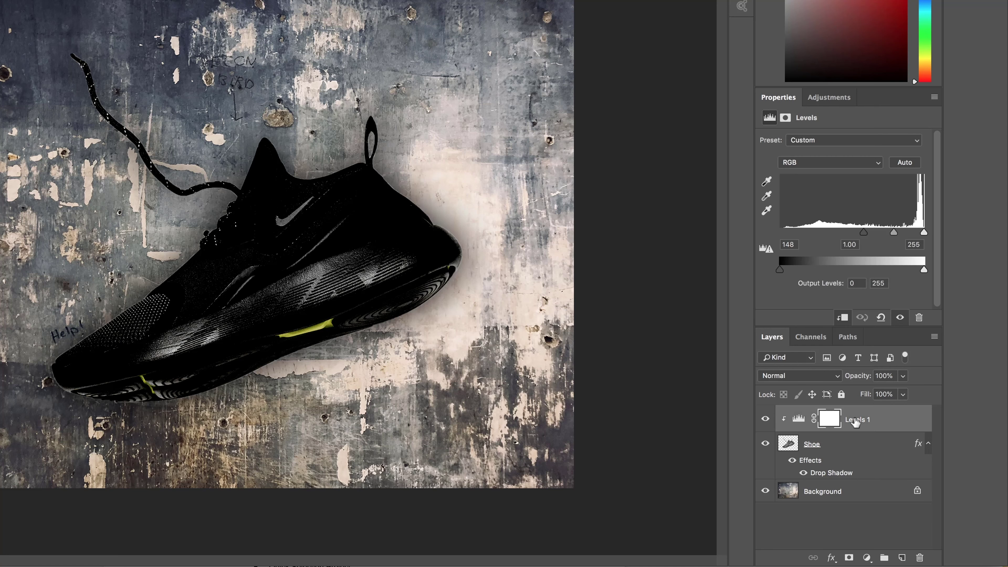
left_click(819, 447)
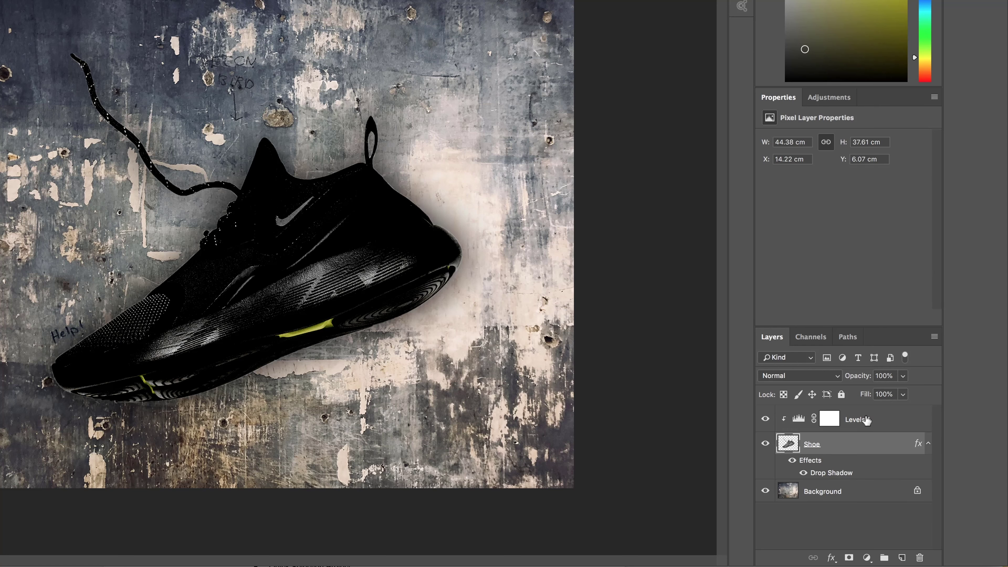
left_click(859, 422)
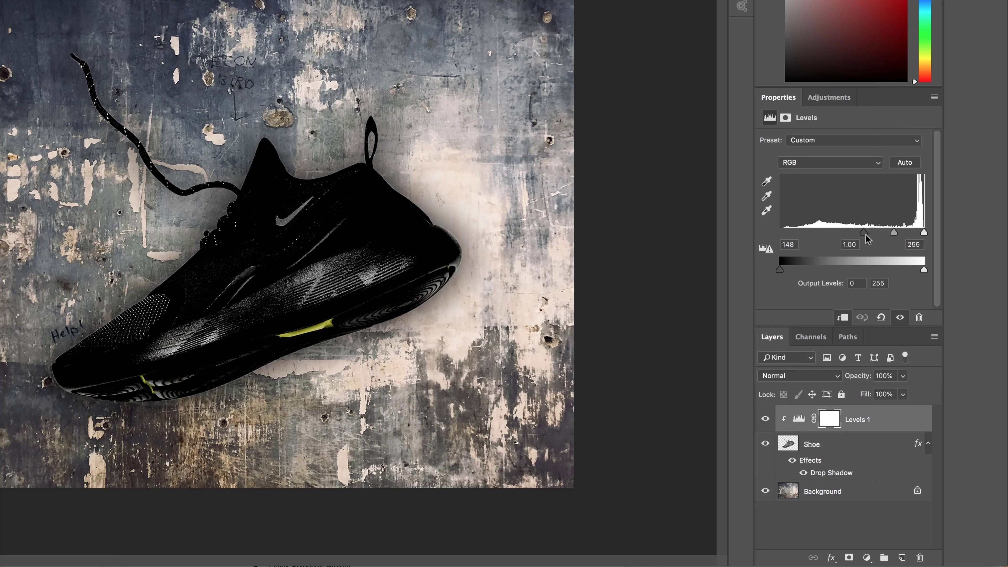
mouse_move(865, 233)
left_mouse_down()
mouse_move(791, 236)
mouse_move(872, 233)
left_mouse_up()
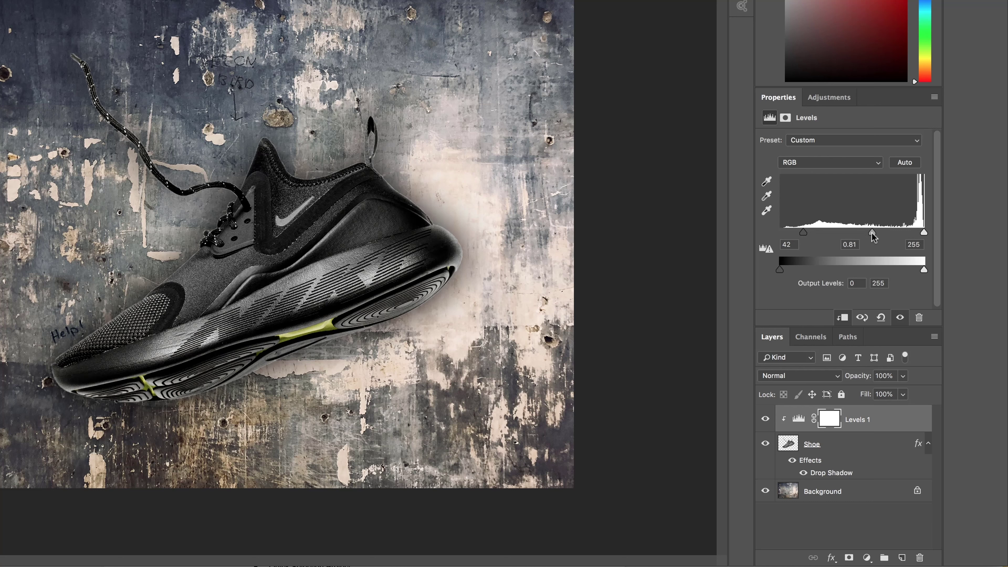
left_click_drag(924, 233, 916, 232)
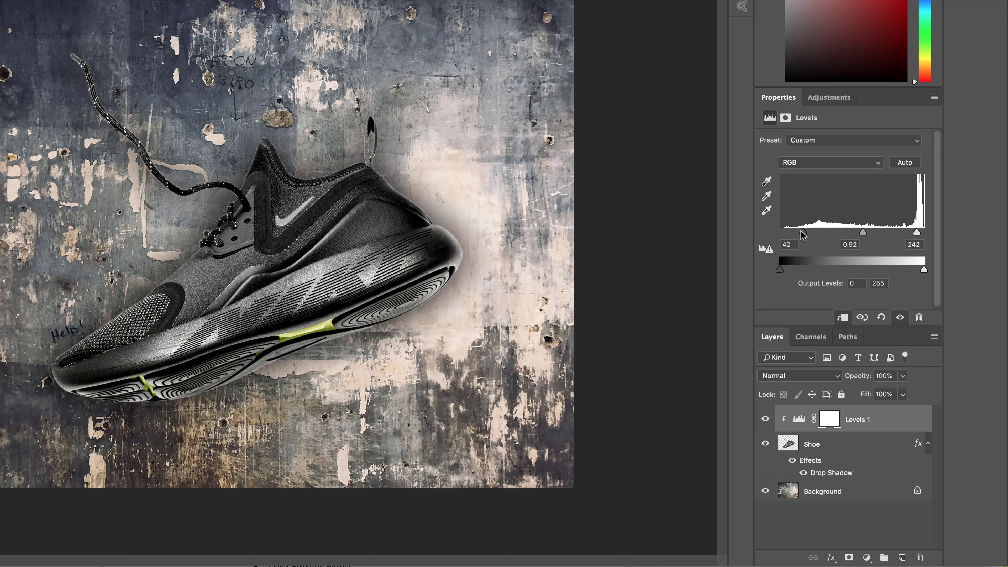
left_click_drag(803, 232, 797, 232)
left_click(766, 419)
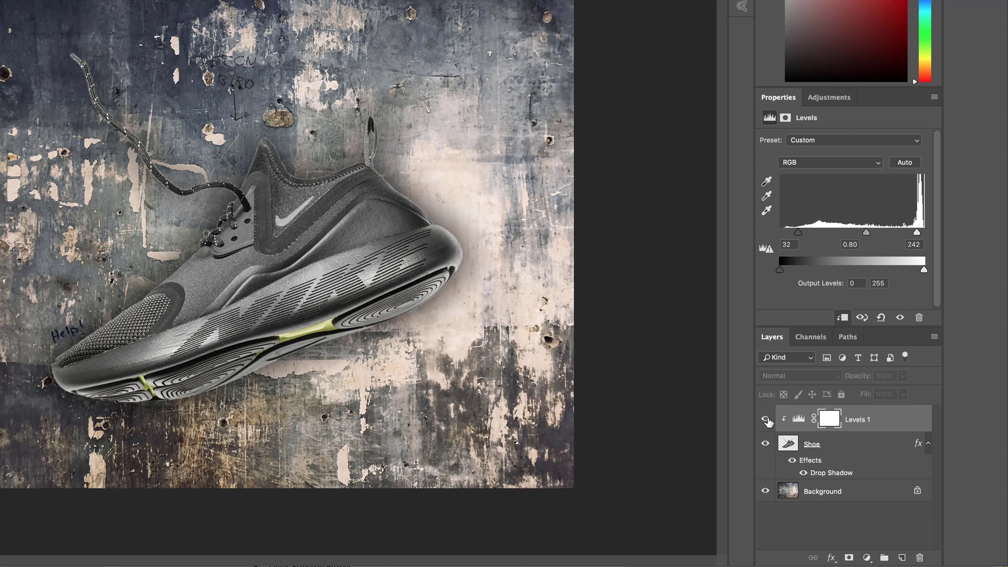
left_click(765, 420)
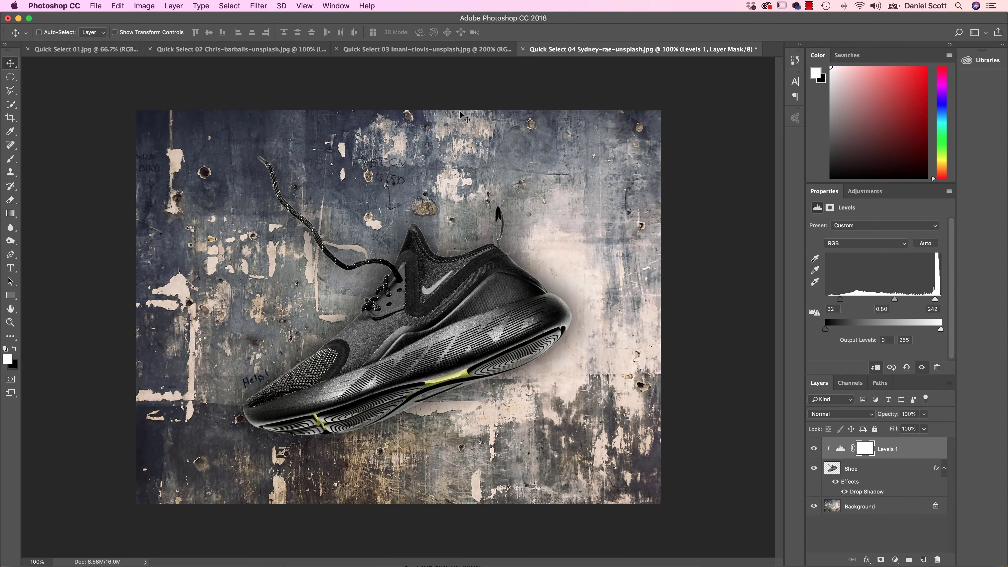
- On the sandals document, start a new drop shadow on the sandals layer, then discard it
left_click(232, 56)
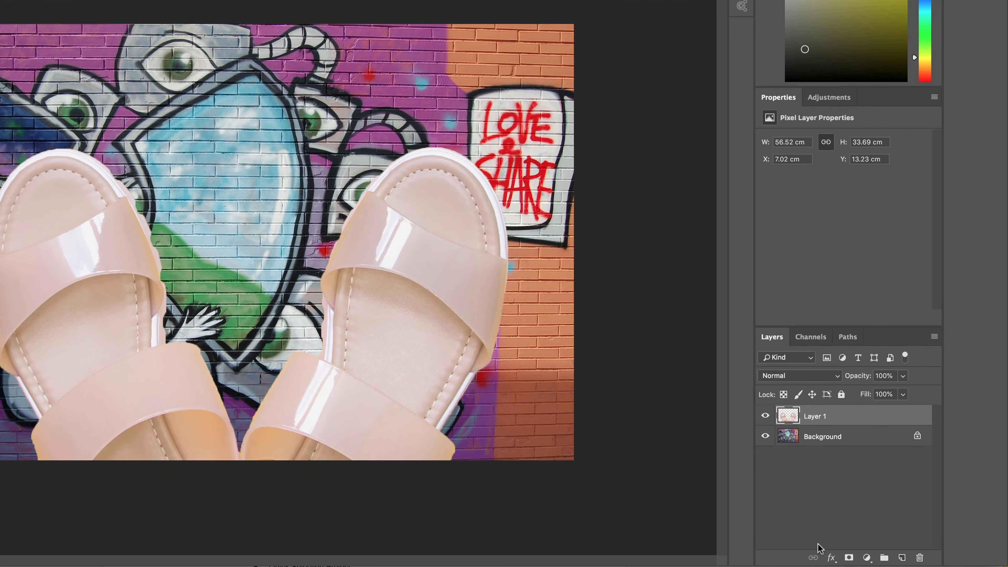
left_click(831, 558)
left_click(851, 534)
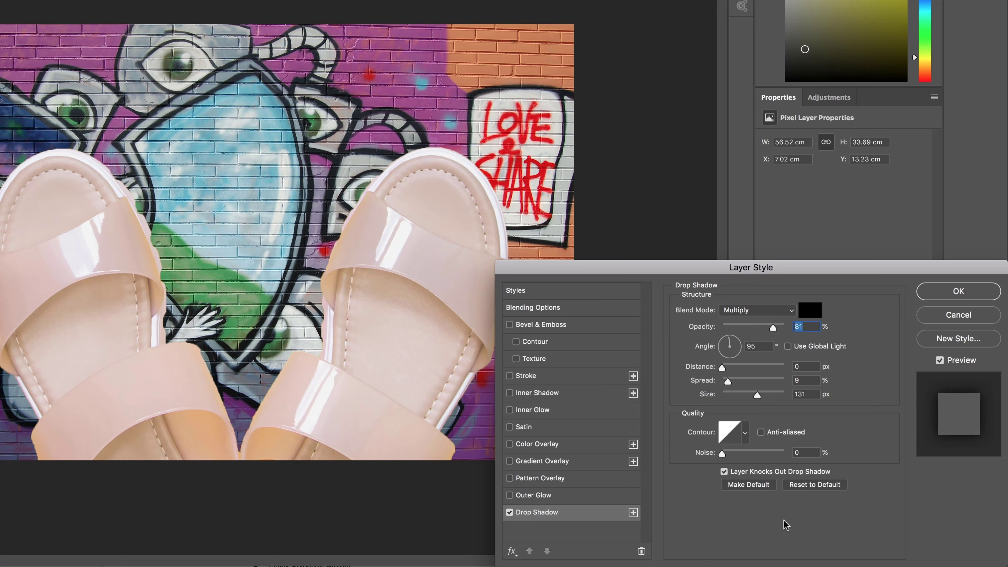
left_click(961, 317)
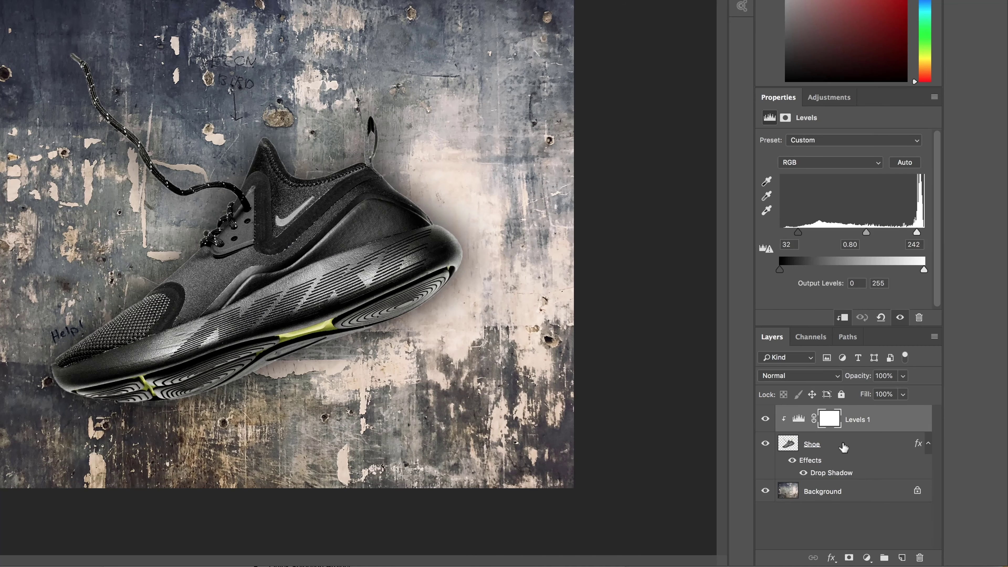
- Copy the Shoe layer's layer style in the sneaker document
left_click(834, 448)
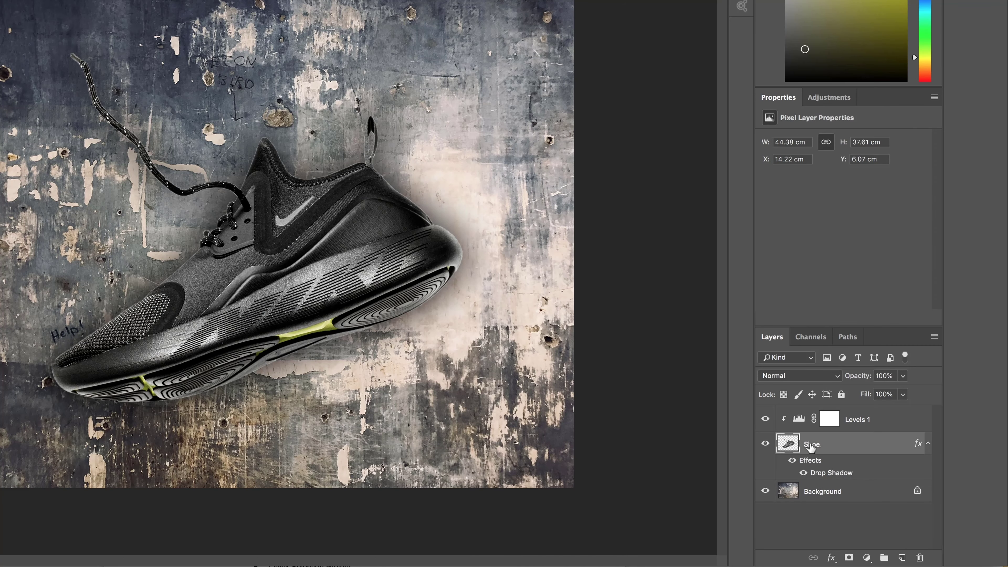
right_click(830, 451)
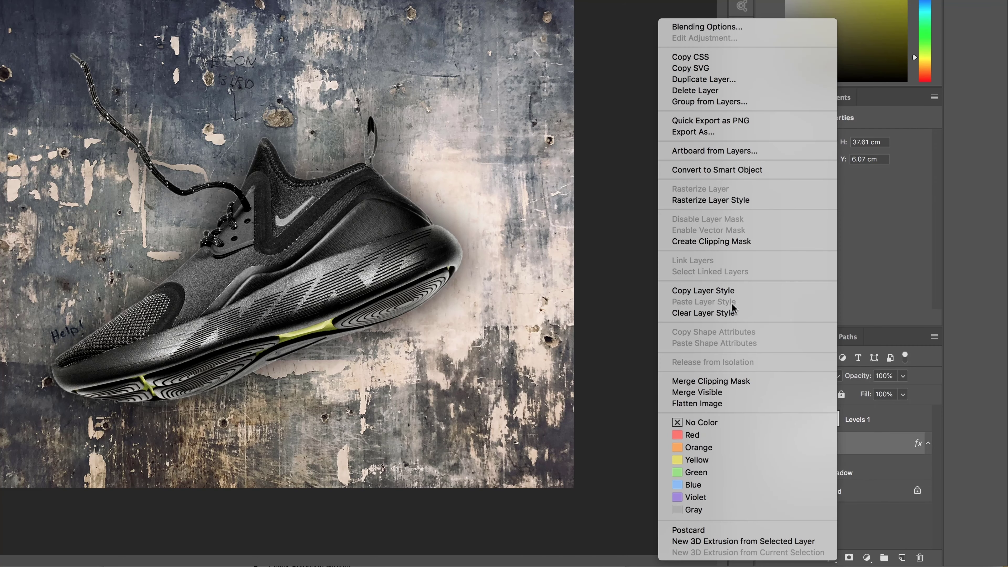
left_click(732, 294)
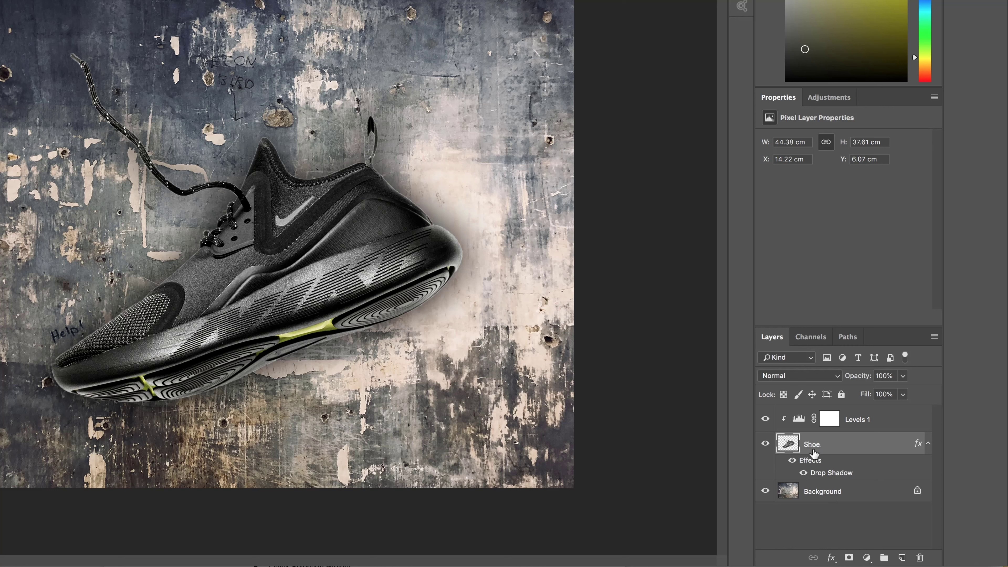
right_click(813, 448)
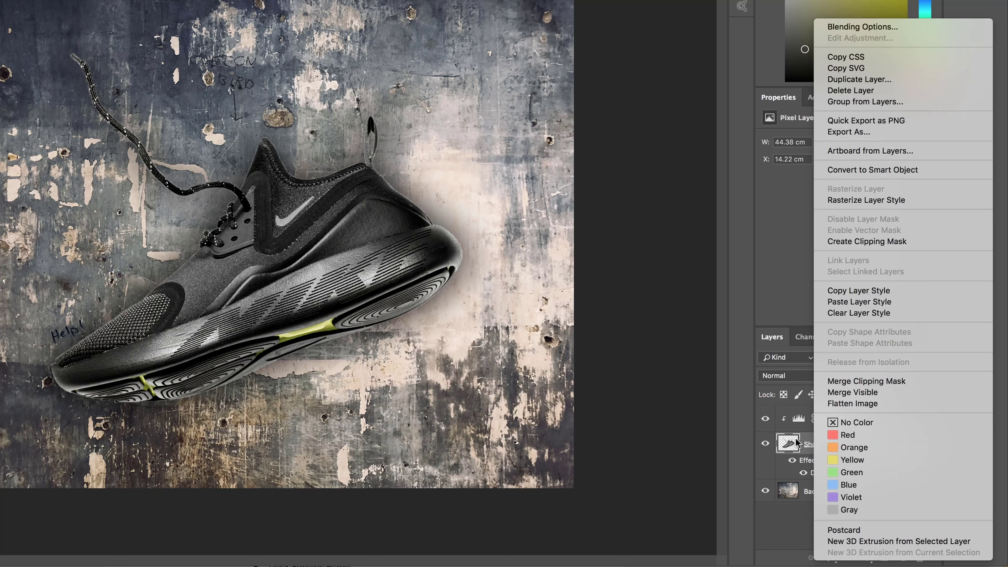
left_click(833, 294)
- Paste the copied drop shadow onto the sandals' Layer 1 and toggle its effects to compare
key("ctrl+Tab")
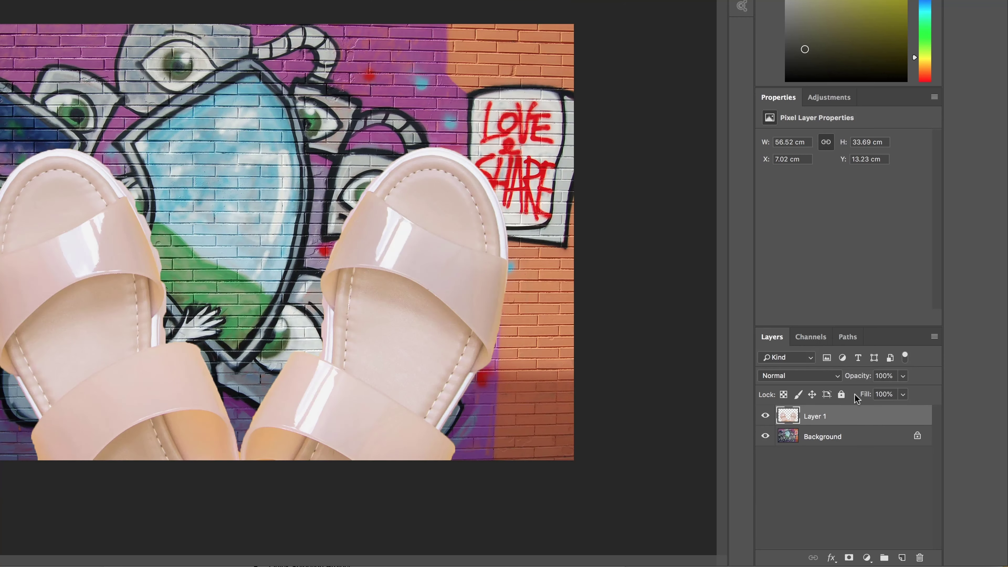
left_click(765, 416)
left_click(765, 416)
right_click(829, 415)
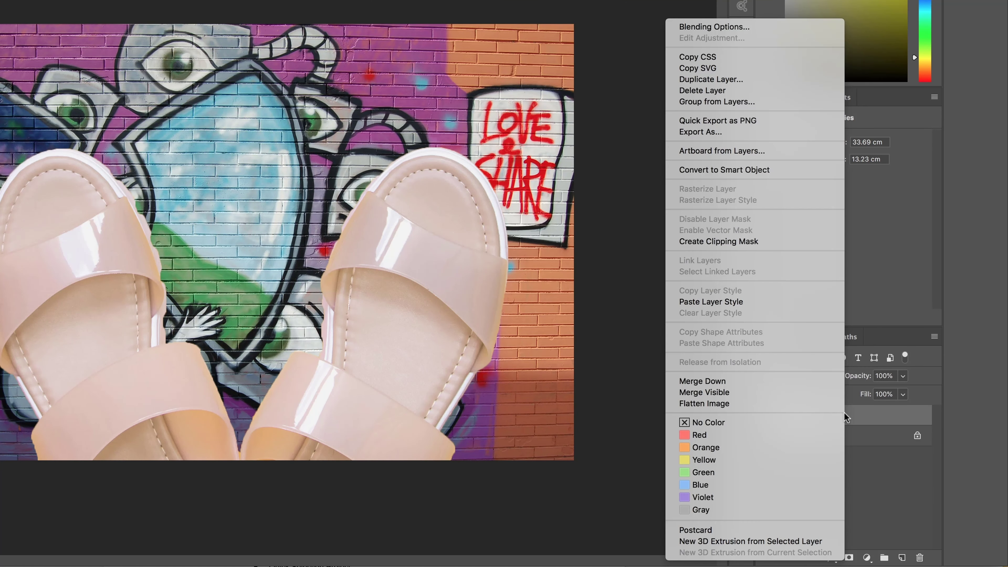
left_click(753, 302)
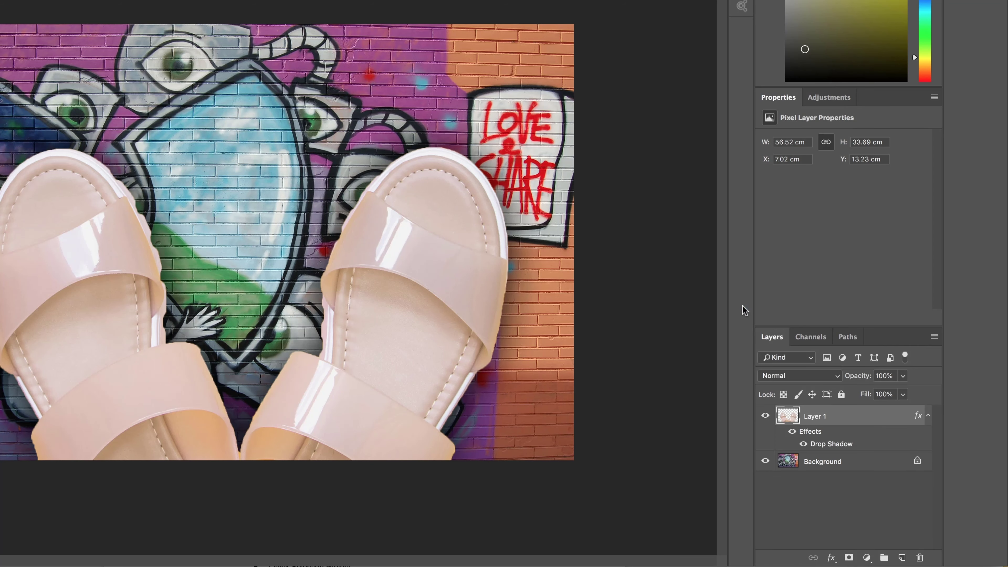
left_click(792, 432)
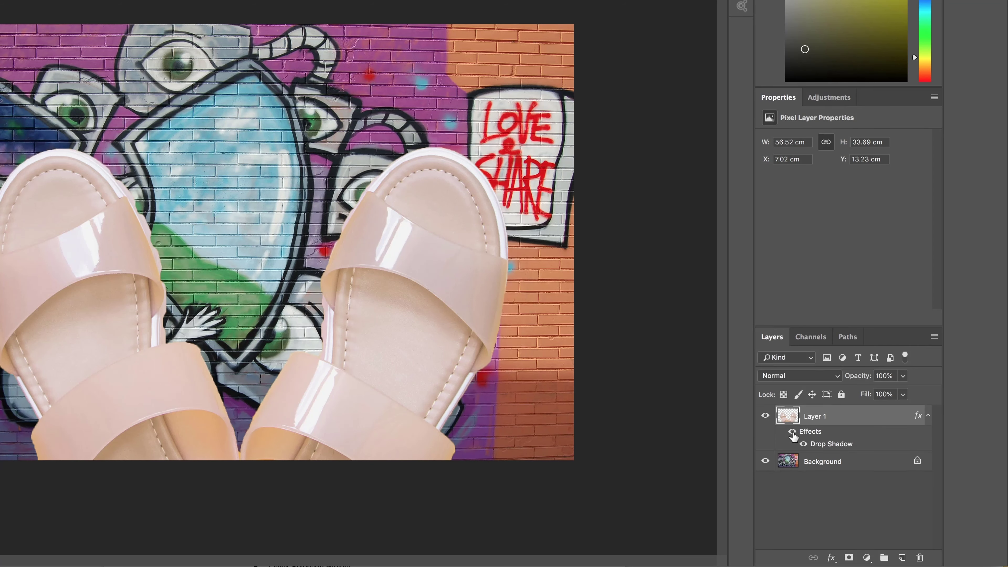
left_click(792, 433)
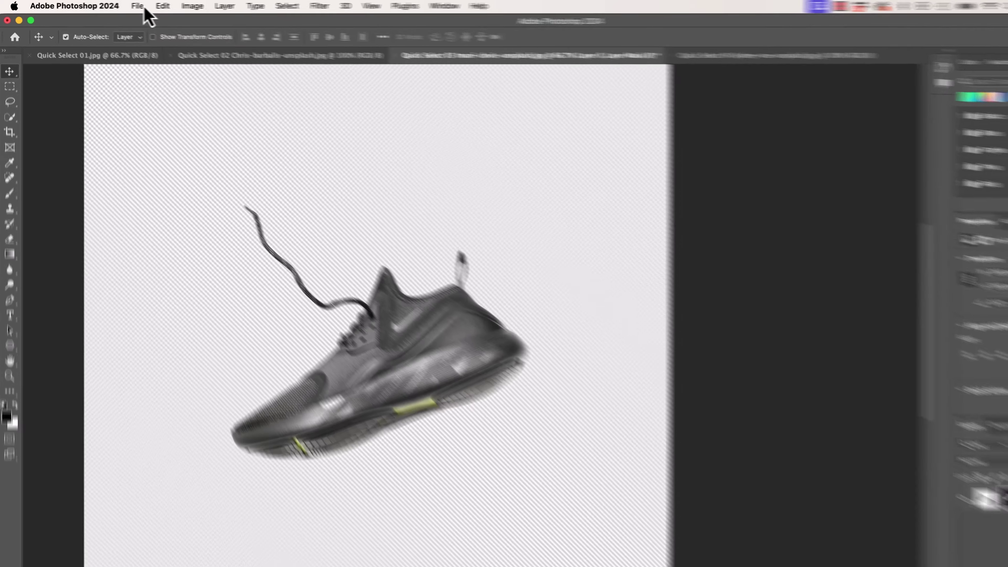
- Revert the sneaker photo to its saved state and apply Remove background
left_click(144, 6)
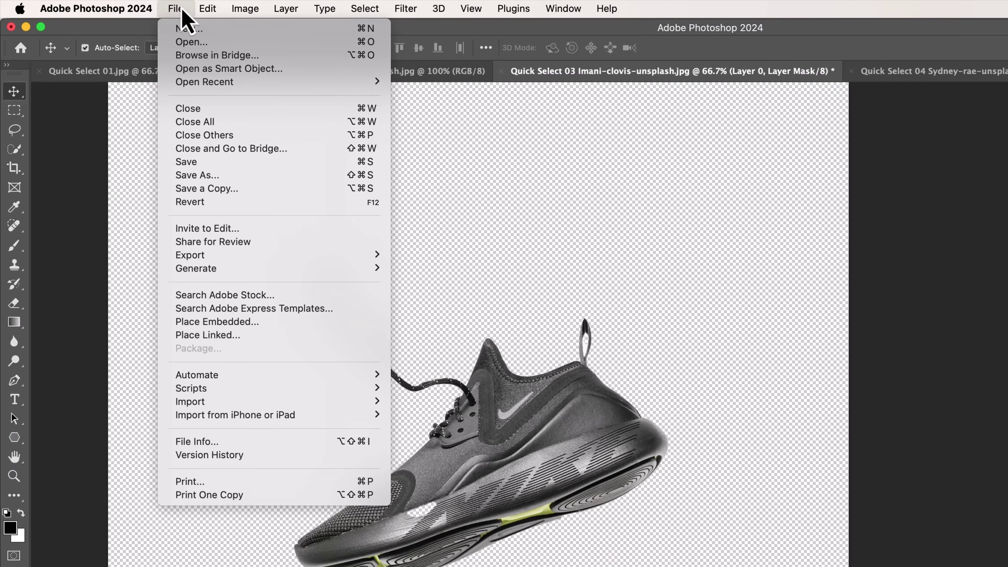
left_click(197, 205)
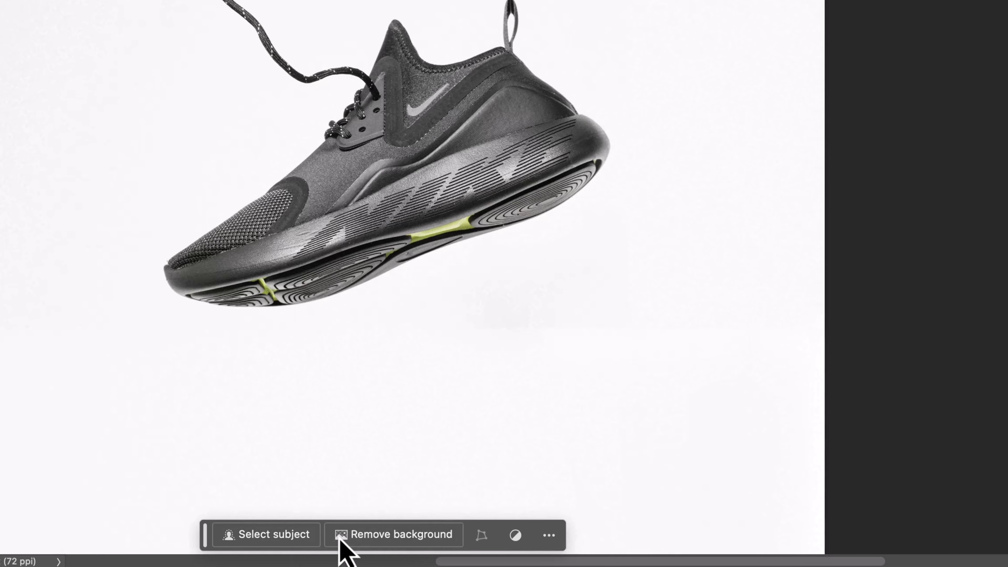
left_click(412, 540)
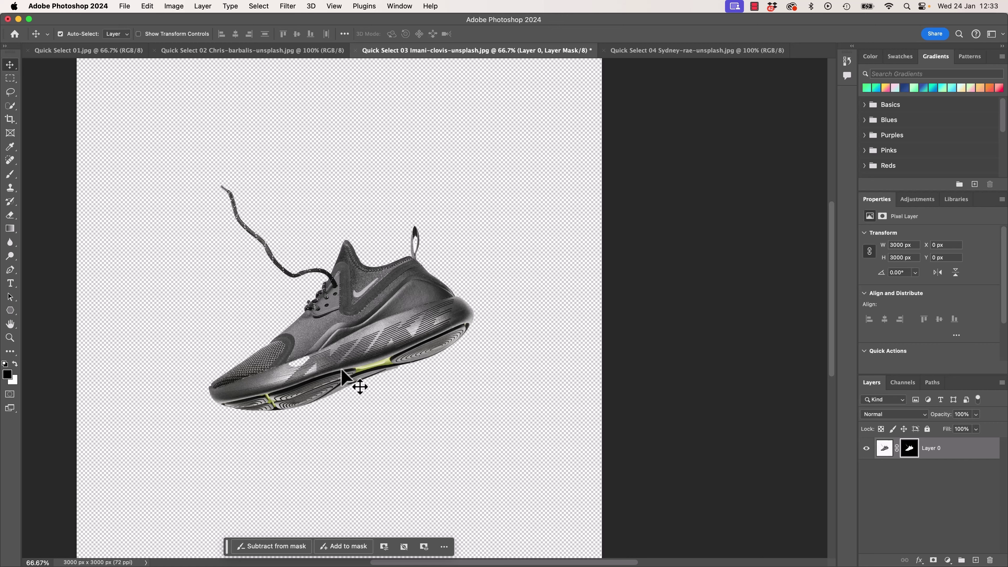
- Drag the masked sneaker into the grunge wall document, nudge it up-left, and fit to screen
left_click_drag(400, 303, 419, 380)
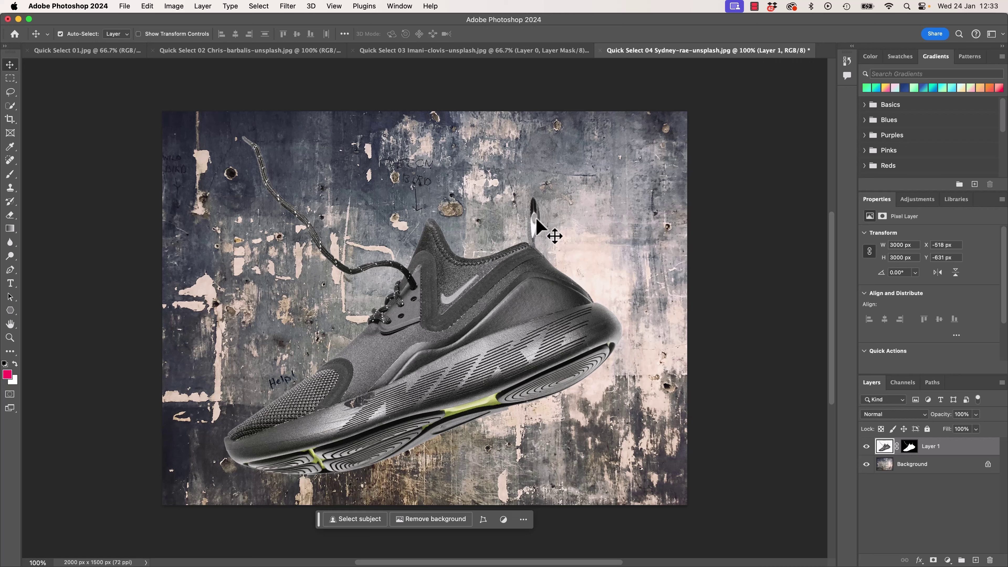
left_click_drag(533, 218, 225, 477)
key("super+equal")
key("super+equal")
key("super+equal")
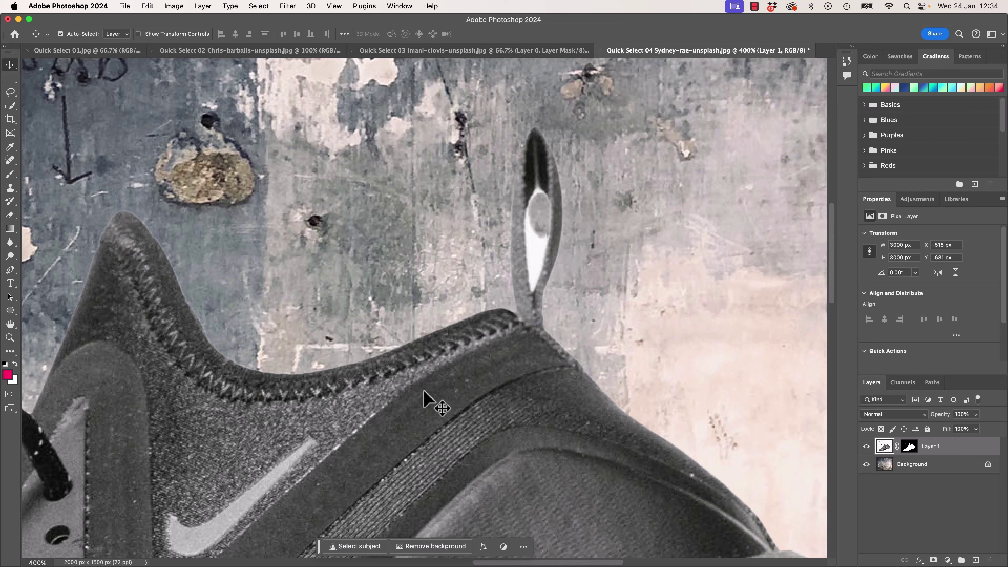
scroll(462, 412, "down", 20)
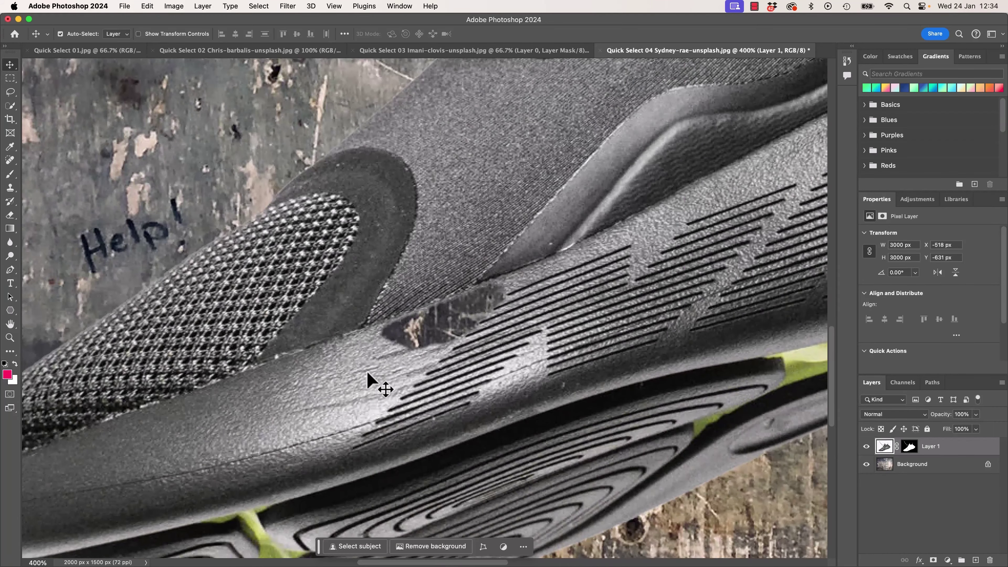
left_click_drag(371, 383, 448, 337)
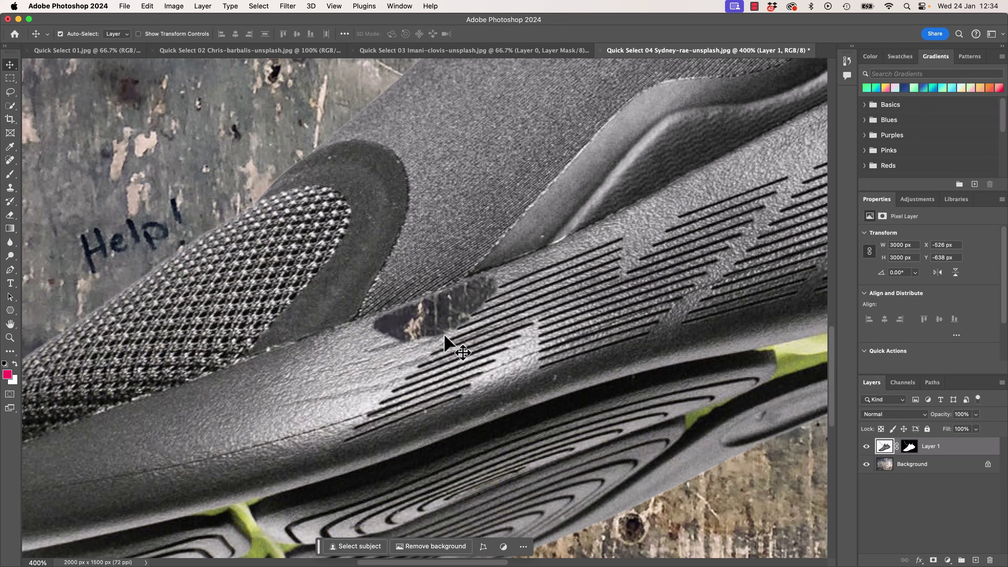
key("super+0")
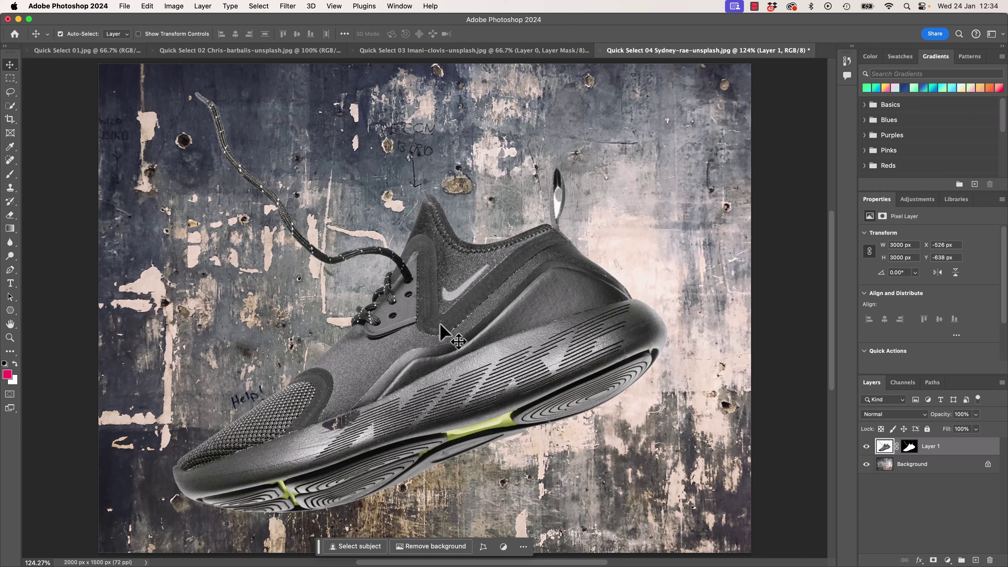
- Remove the sandals photo's background, then Quick-Select the leftover lollipop and fill it black in the mask
left_click(58, 51)
left_click(430, 494)
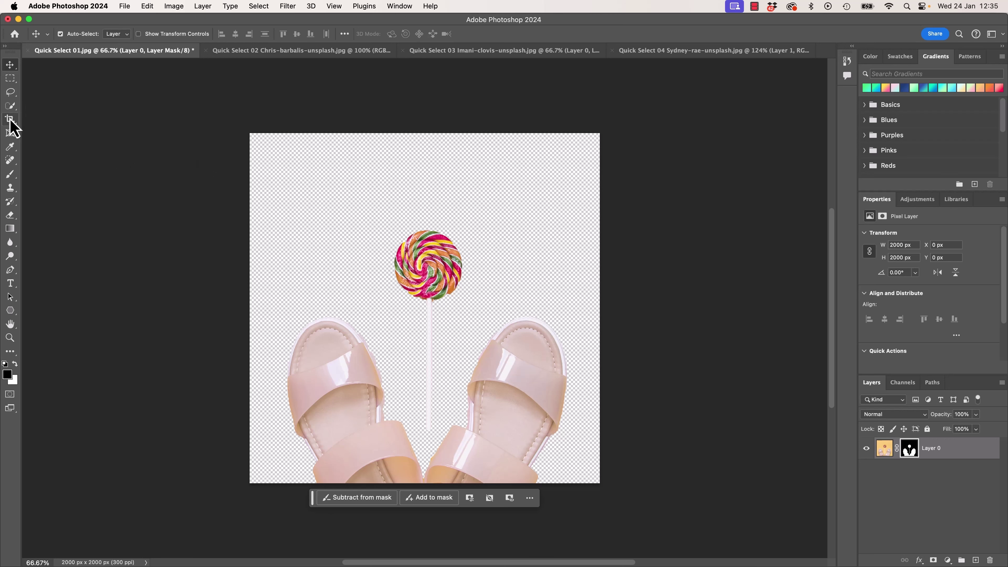
left_click(10, 105)
left_click_drag(440, 281, 429, 331)
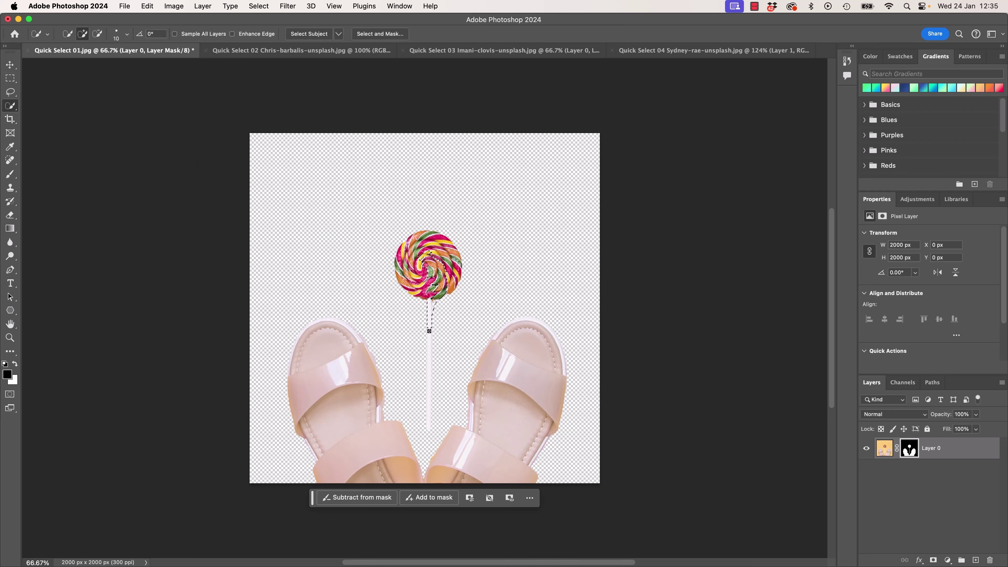
mouse_move(428, 411)
left_mouse_down()
mouse_move(427, 331)
mouse_move(445, 259)
mouse_move(414, 248)
mouse_move(388, 259)
mouse_move(430, 270)
mouse_move(418, 302)
mouse_move(450, 291)
mouse_move(439, 265)
left_mouse_up()
mouse_move(428, 229)
left_mouse_down()
mouse_move(434, 294)
mouse_move(403, 238)
mouse_move(476, 242)
mouse_move(411, 264)
mouse_move(395, 234)
left_mouse_up()
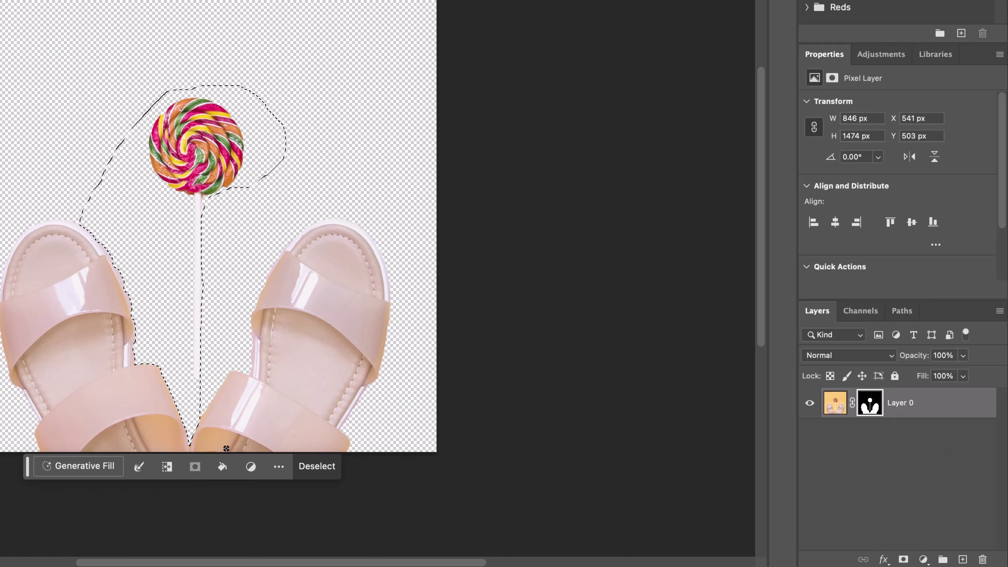
left_click(223, 466)
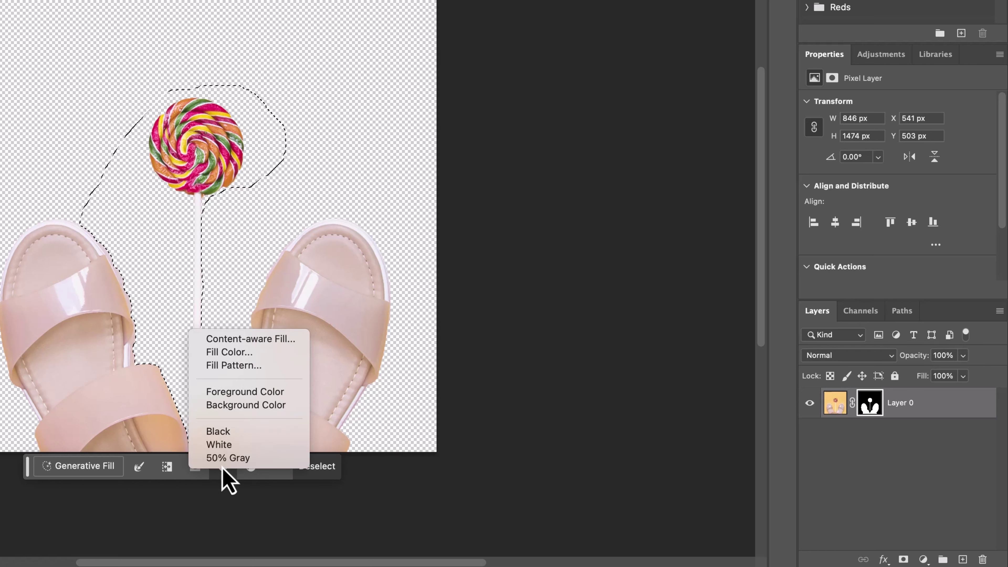
left_click(217, 433)
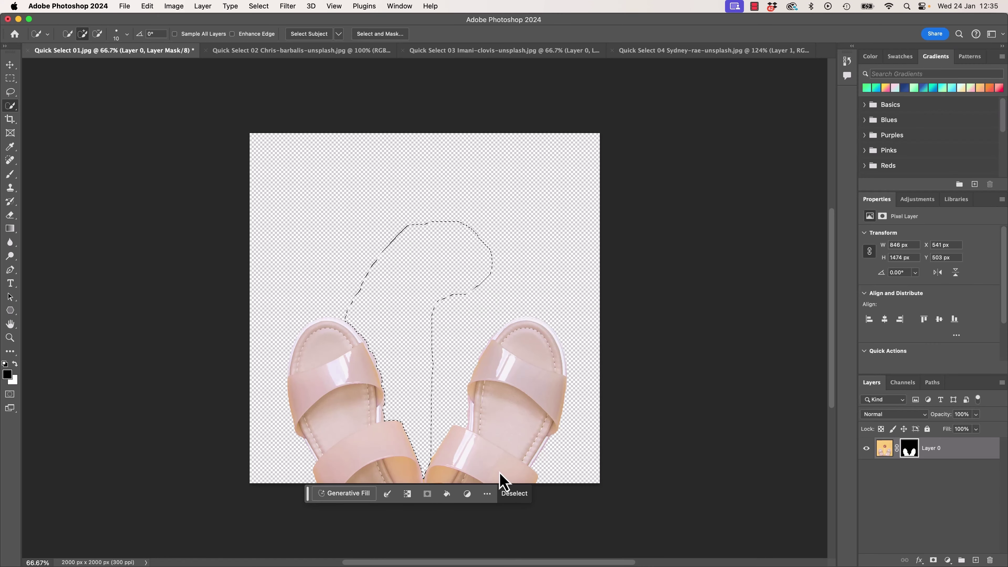
- Compare the open documents, ending on the Quick Select 04 sneaker-on-grunge-wall composite
left_click(255, 52)
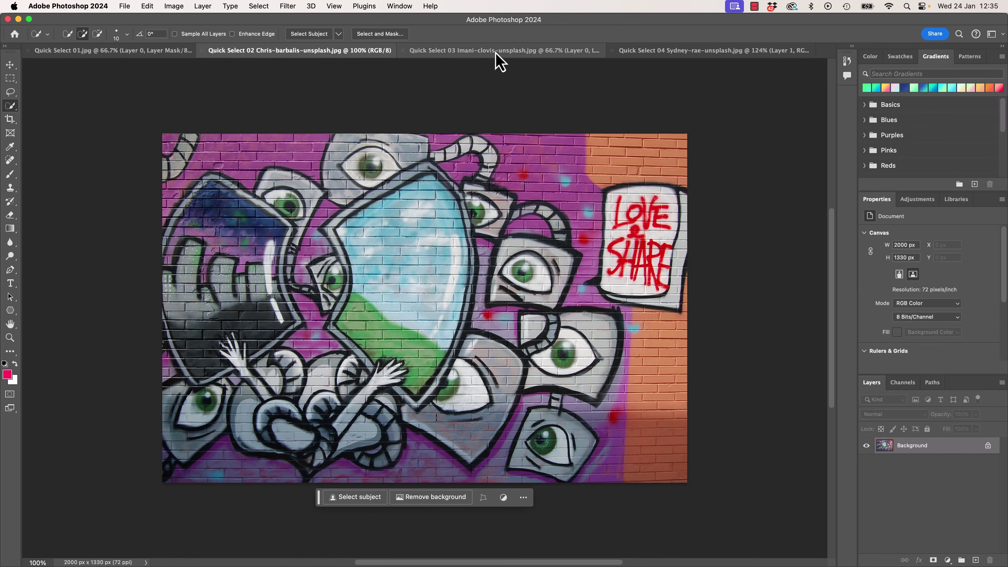
left_click(522, 54)
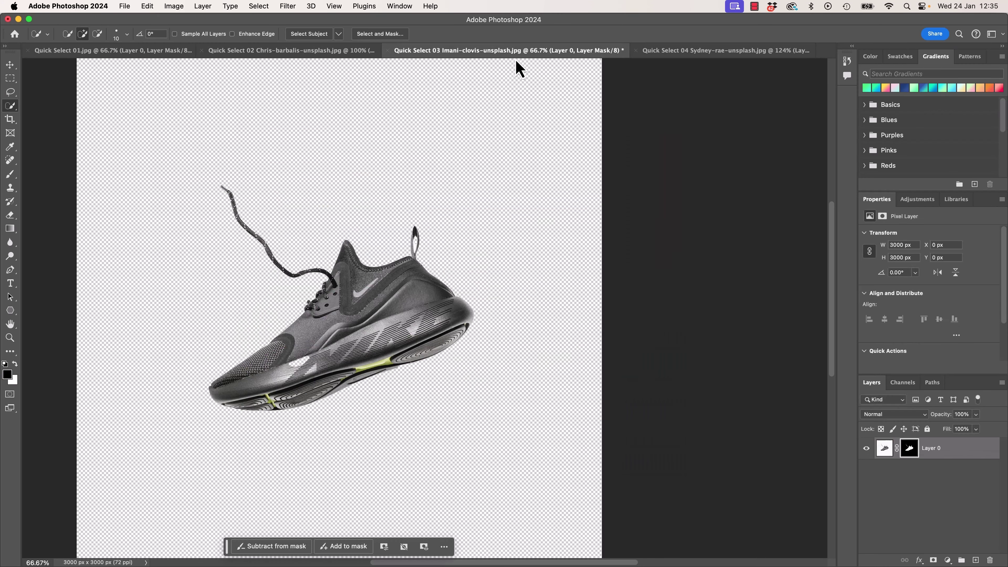
left_click(684, 51)
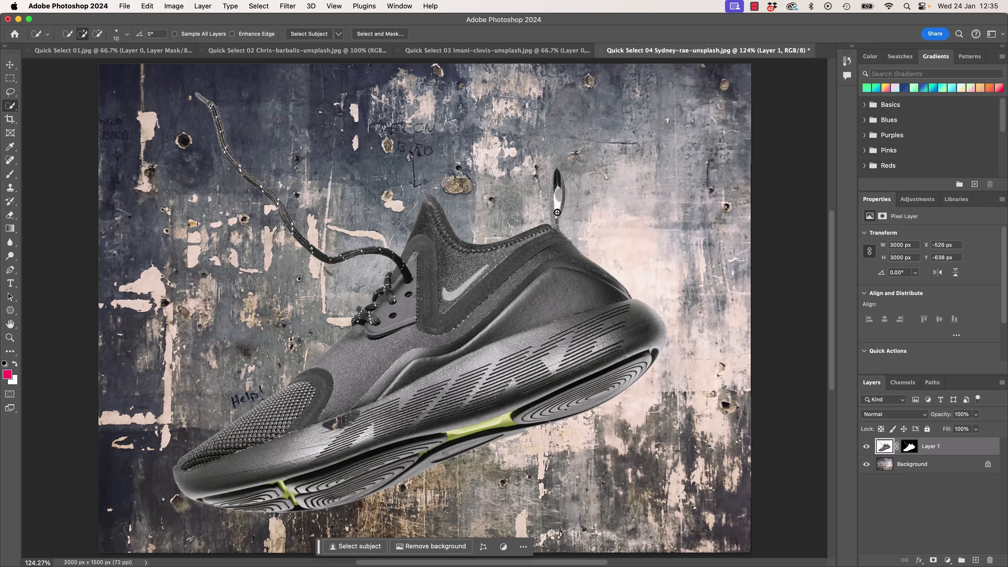
left_click(473, 50)
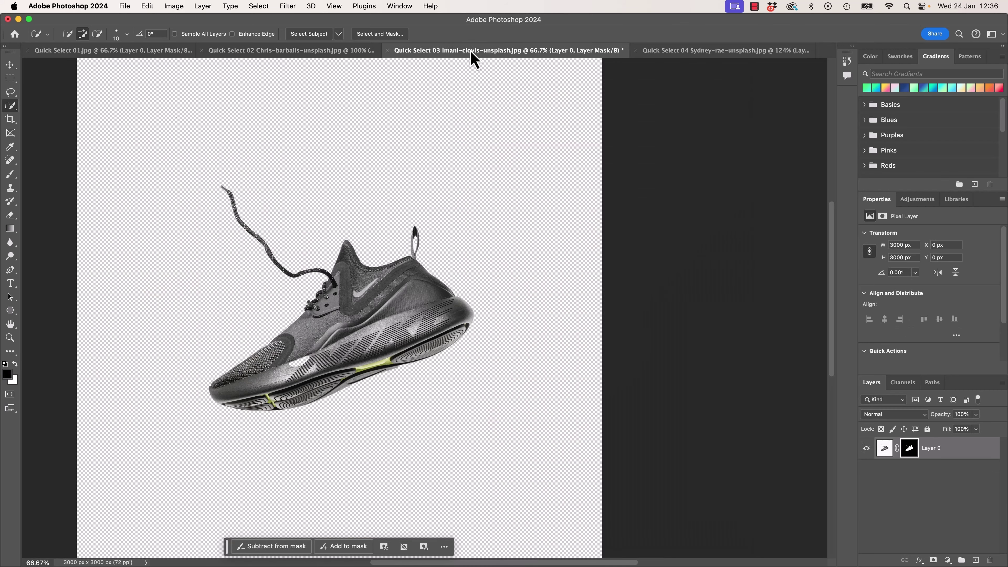
left_click(670, 55)
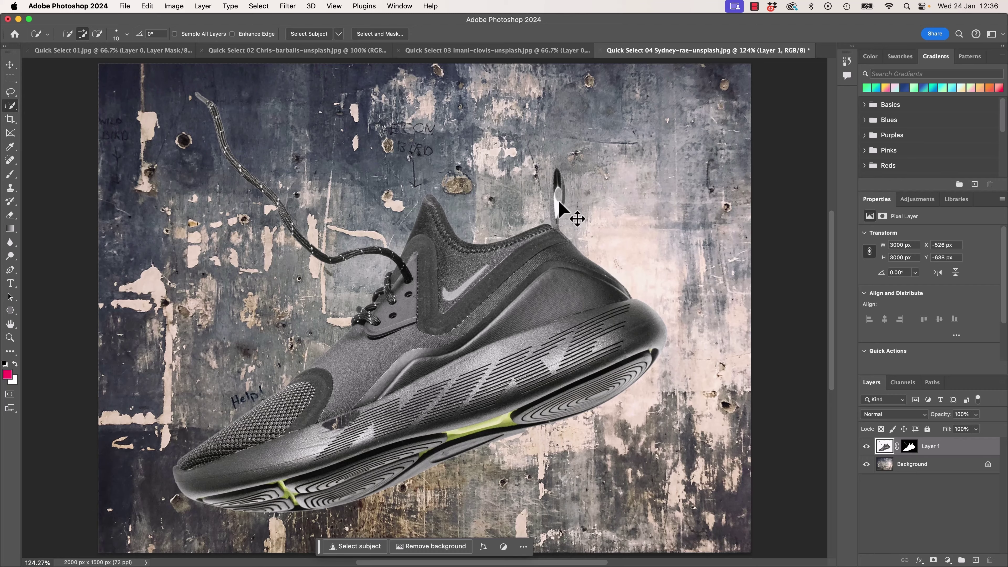
- Zoom into the heel pull loop and Quick Select the white gap inside it
scroll(558, 199, "up", 8)
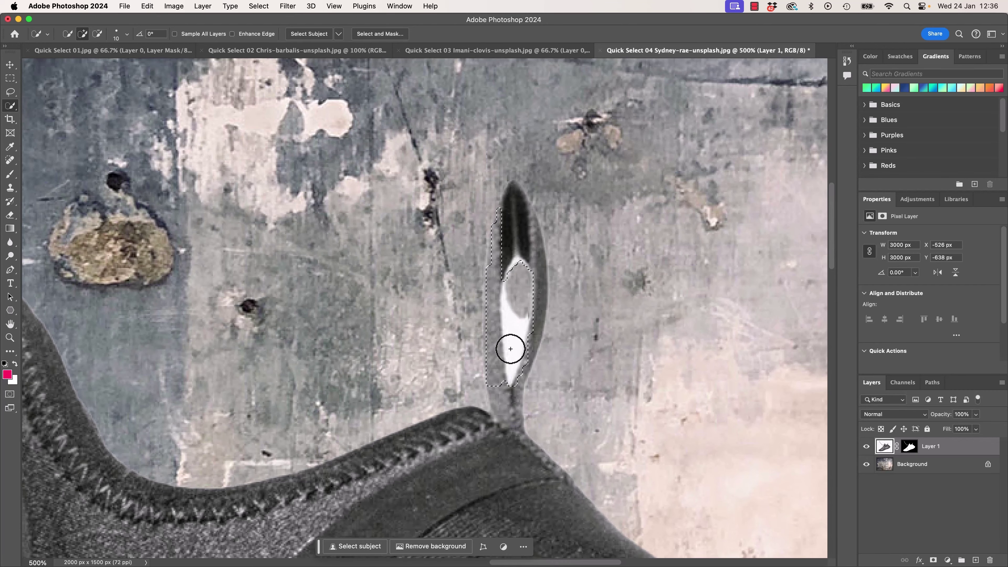
left_click(507, 248, "alt")
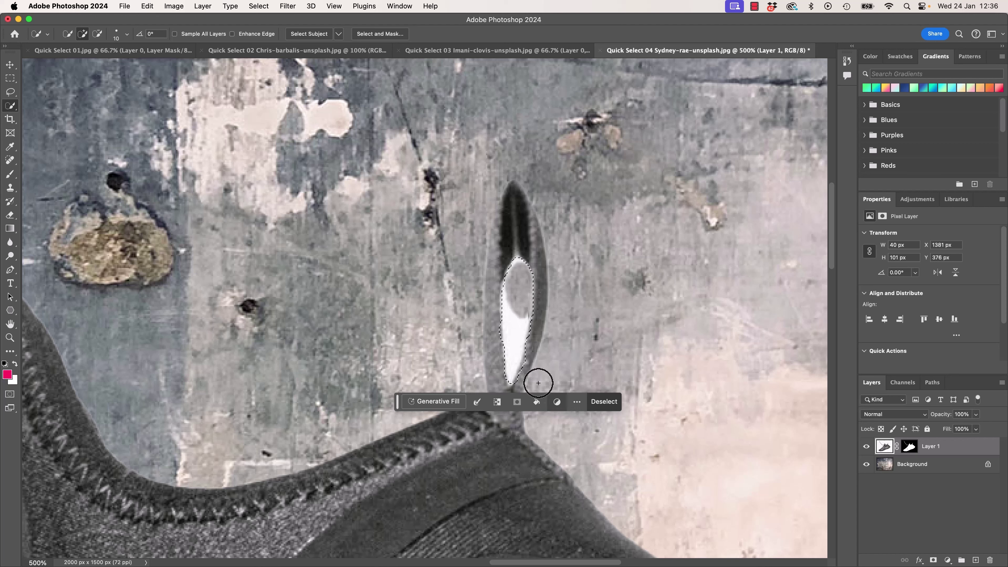
key("alt")
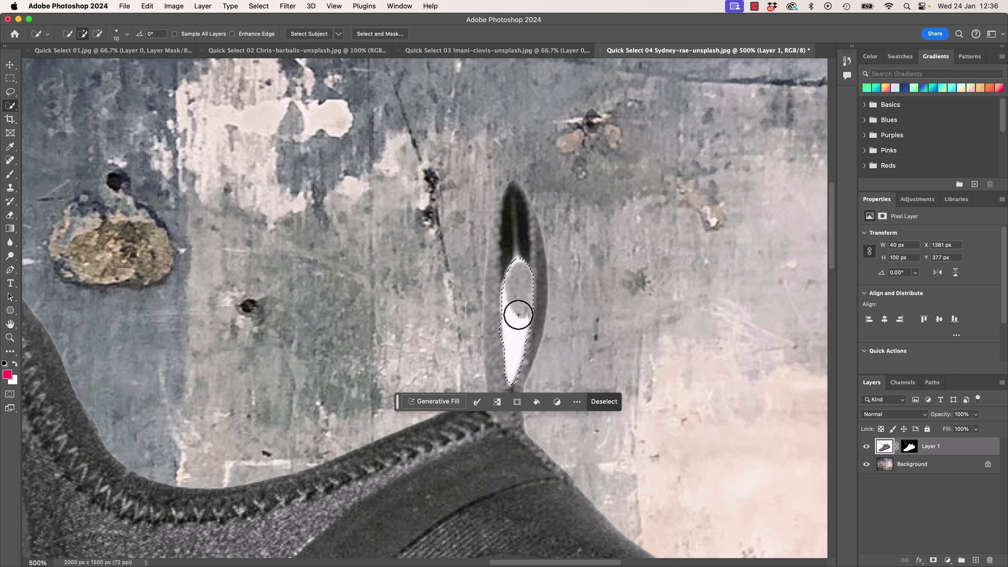
- Fill the loop gap on Layer 1's mask with black, then deselect
left_click(909, 447)
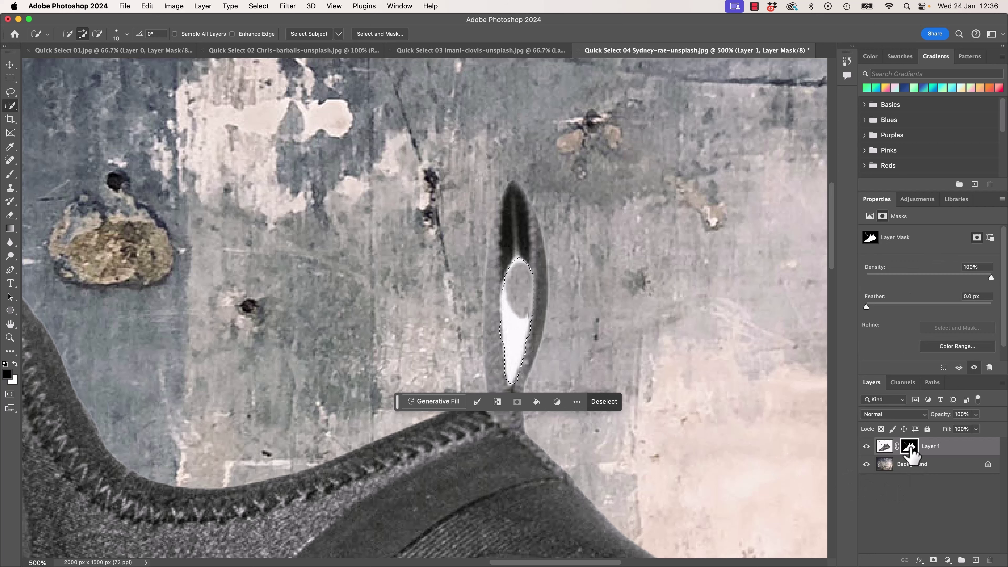
left_click(883, 447)
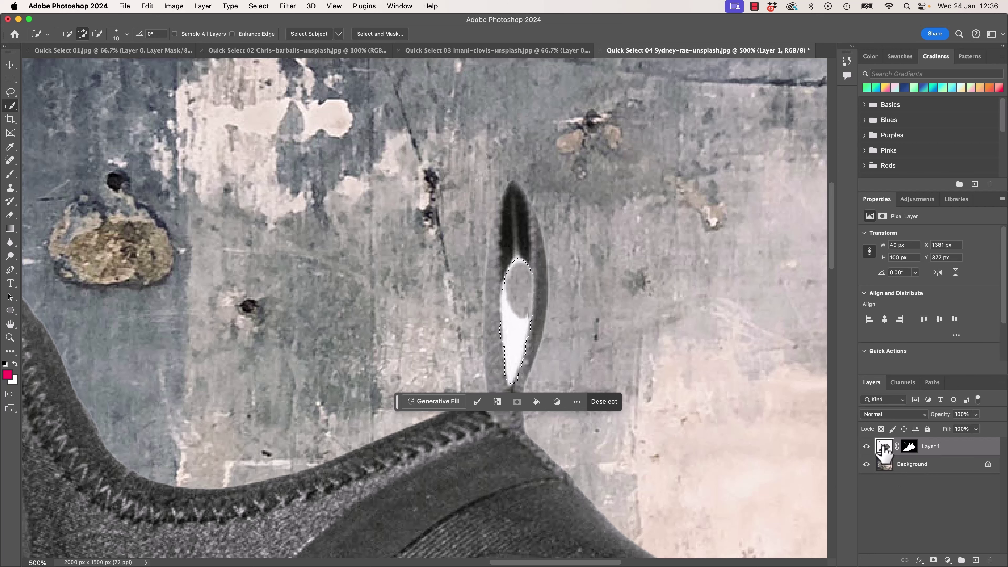
left_click(909, 447)
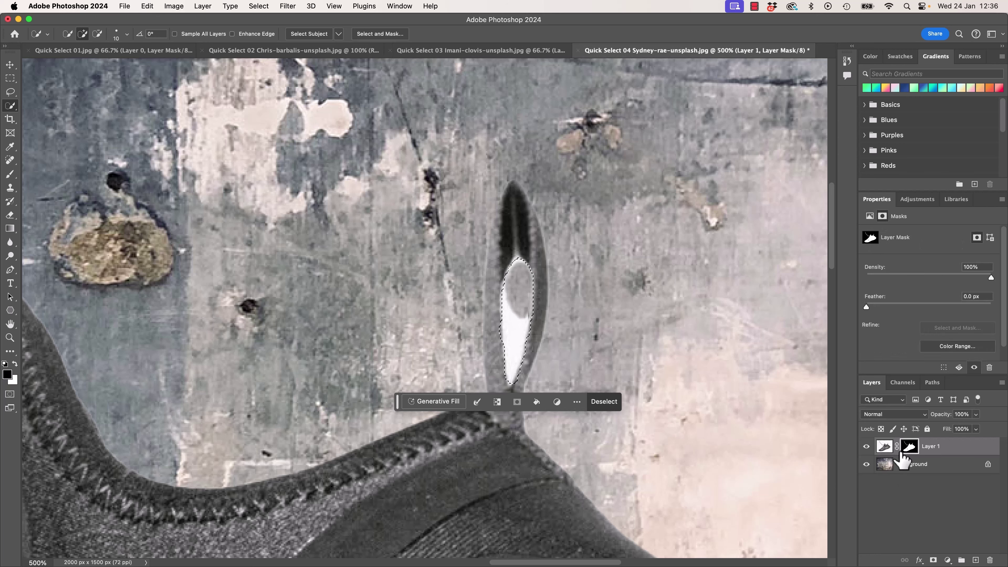
left_click(883, 446)
left_click(536, 401)
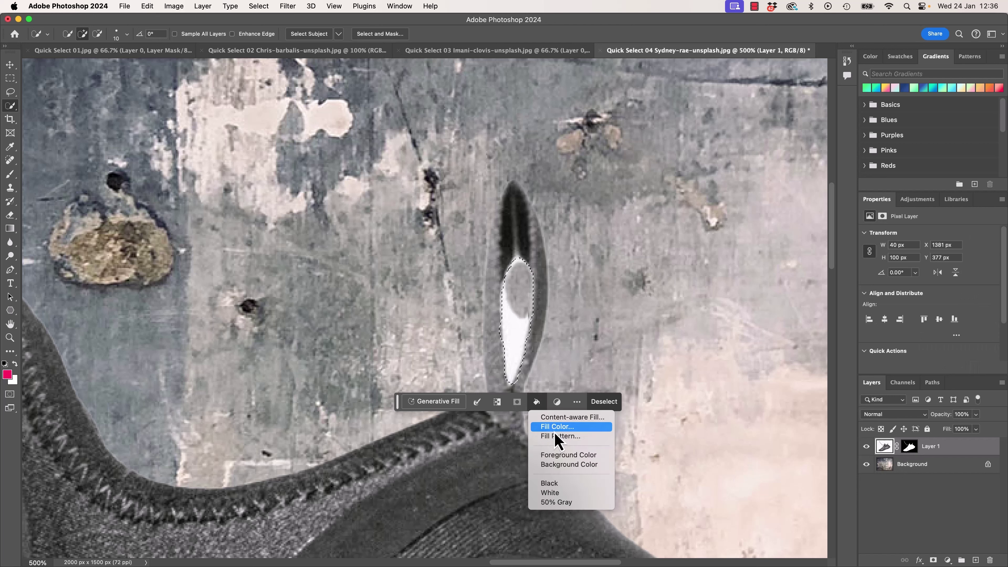
left_click(560, 485)
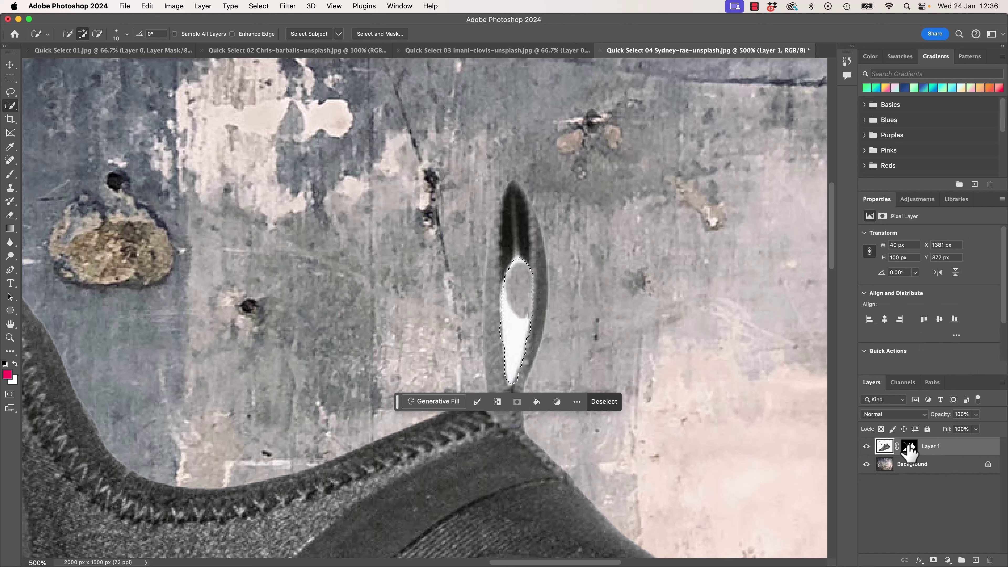
left_click(908, 447)
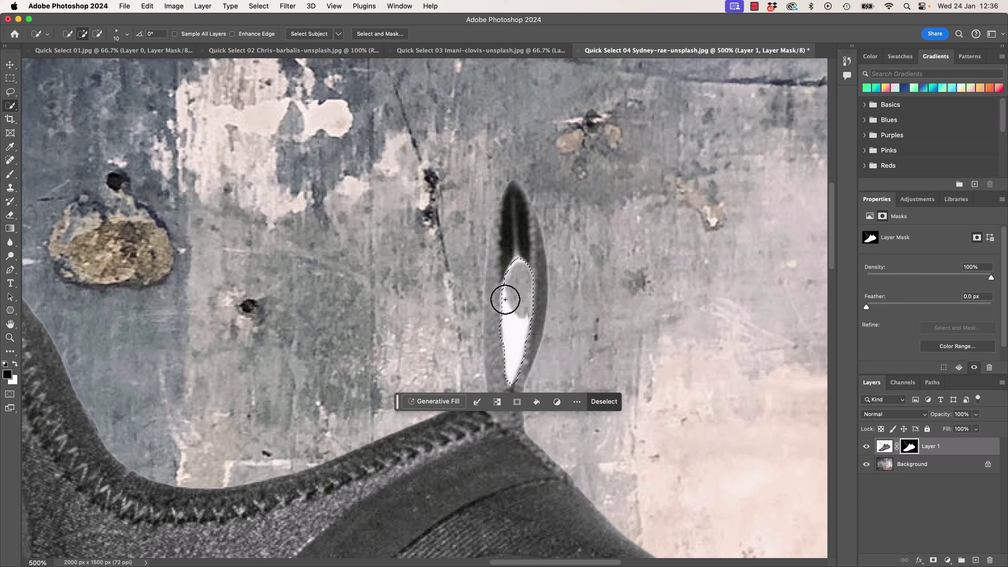
left_click(537, 402)
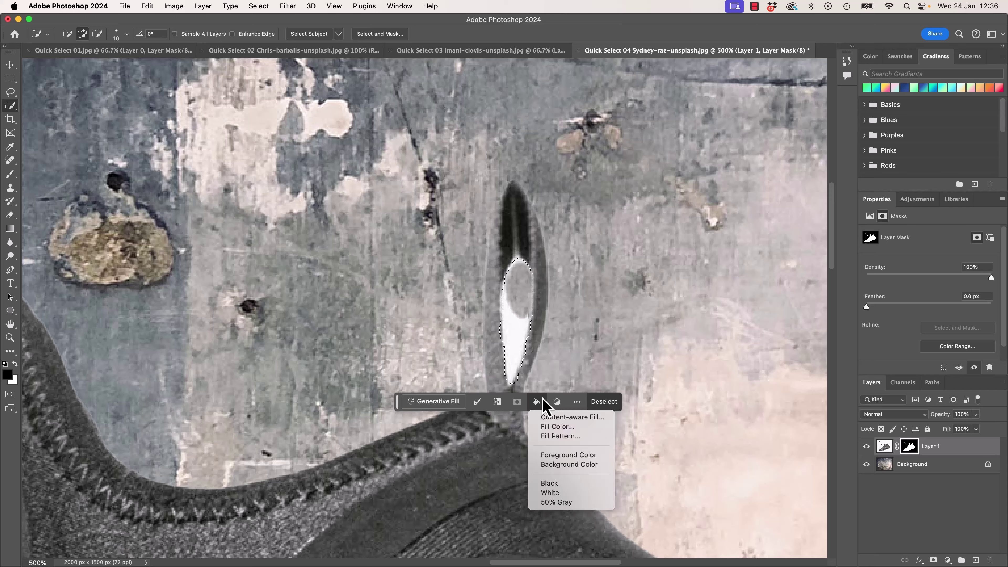
left_click(559, 482)
key("super+d")
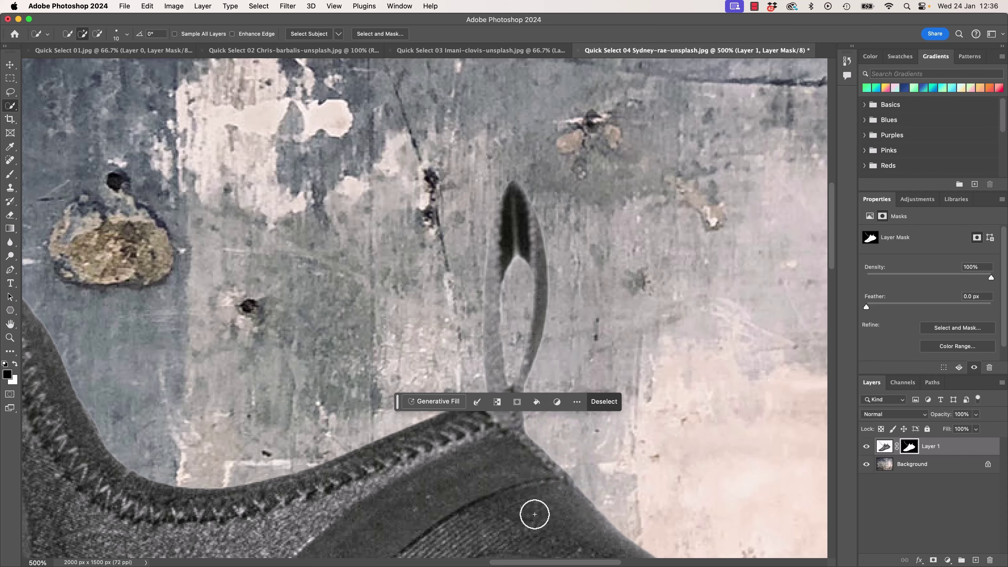
scroll(533, 521, "down", 5)
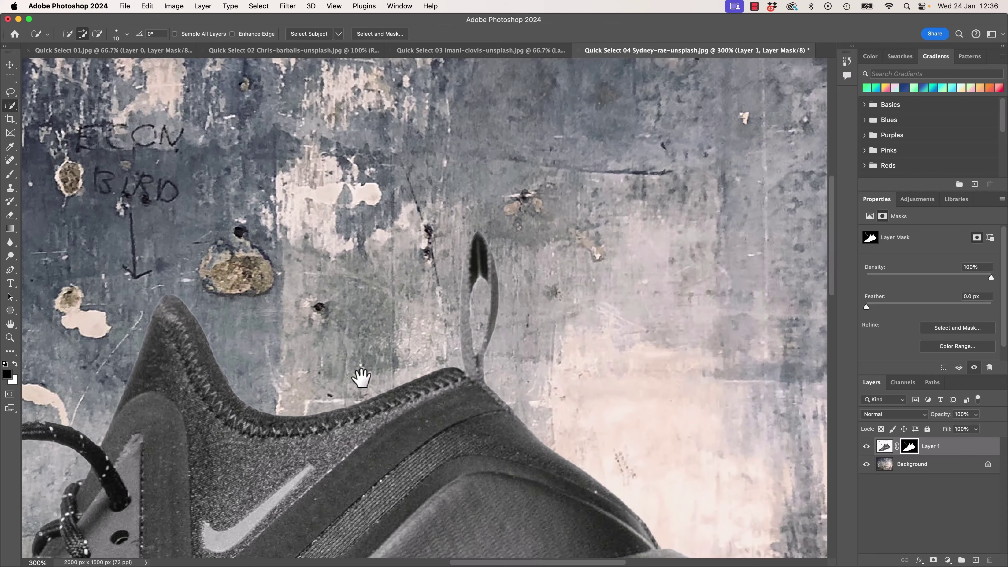
- Draw a rectangular marquee around the dark gap on the sneaker's midsole
scroll(457, 367, "up", 5)
left_click_drag(457, 367, 437, 337)
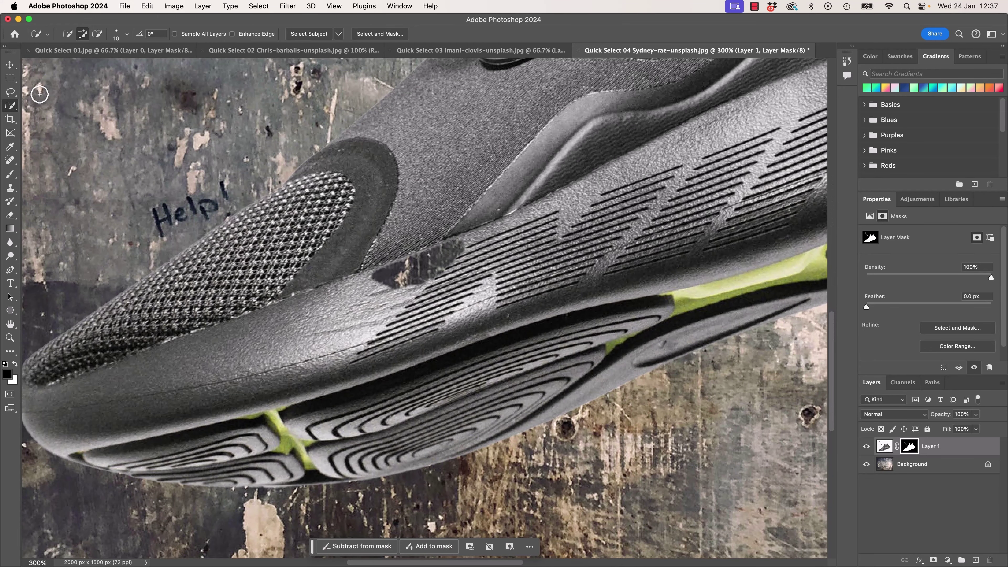
left_click(10, 78)
left_click_drag(344, 234, 366, 245)
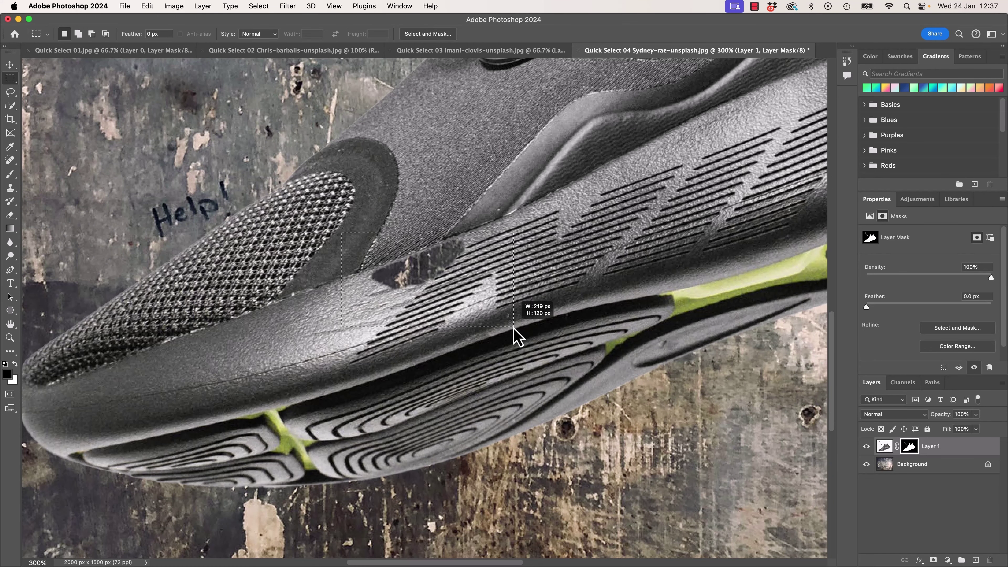
left_click_drag(514, 335, 513, 334)
left_click_drag(479, 300, 476, 284)
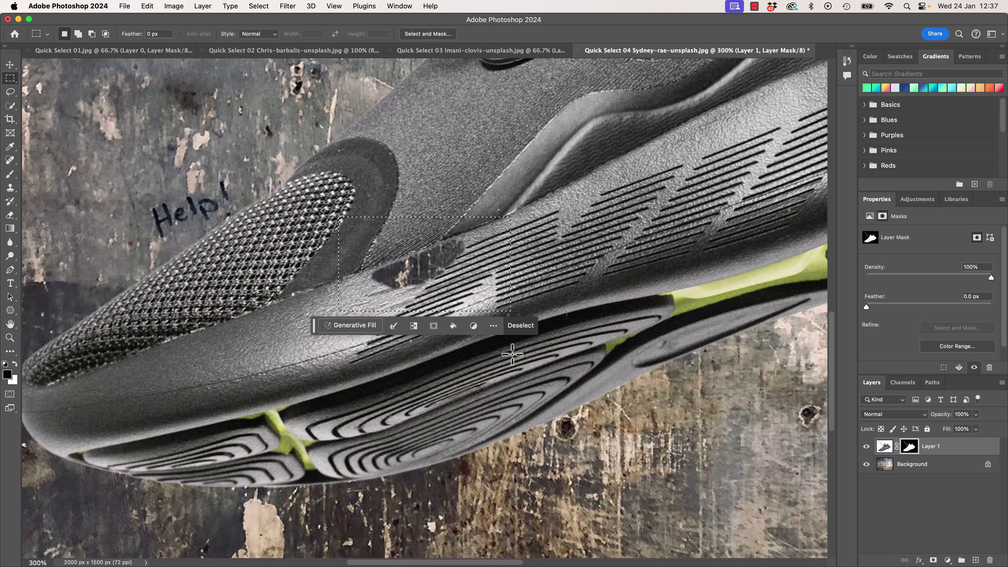
- Fill the midsole rectangle on the mask with white instead of black, deselect, and fit on screen
left_click(454, 328)
left_click(472, 410)
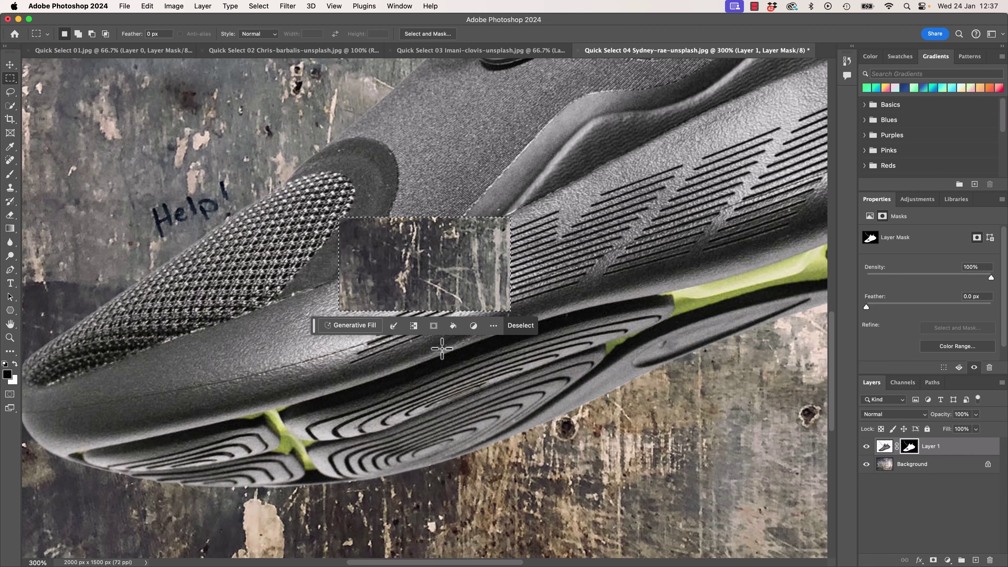
key("super+z")
left_click(454, 327)
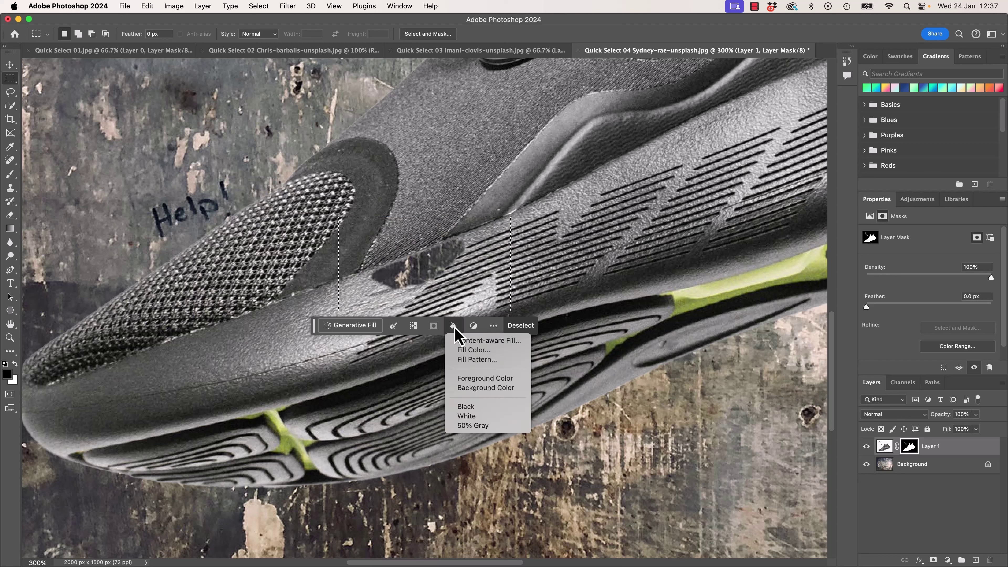
left_click(472, 416)
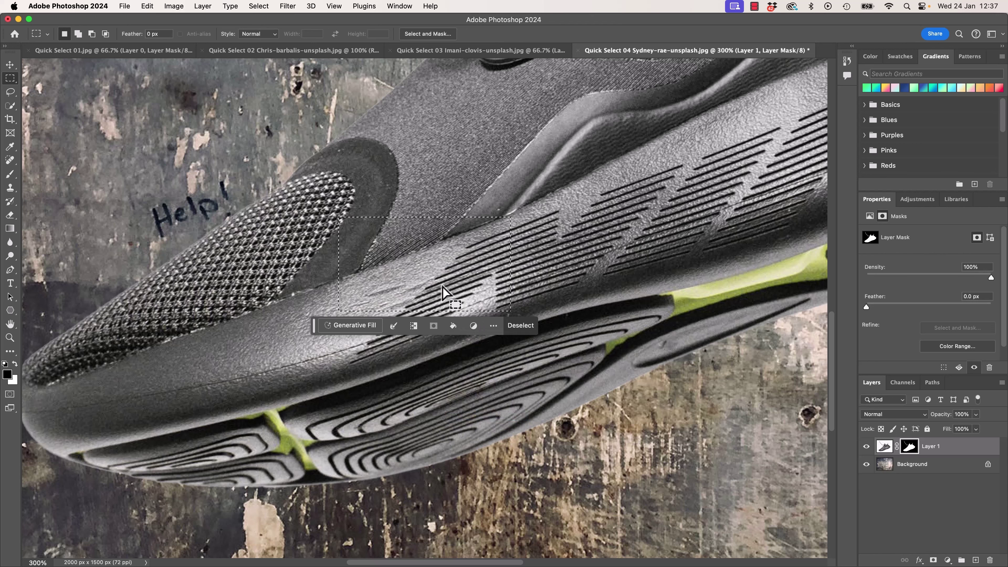
left_click(520, 325)
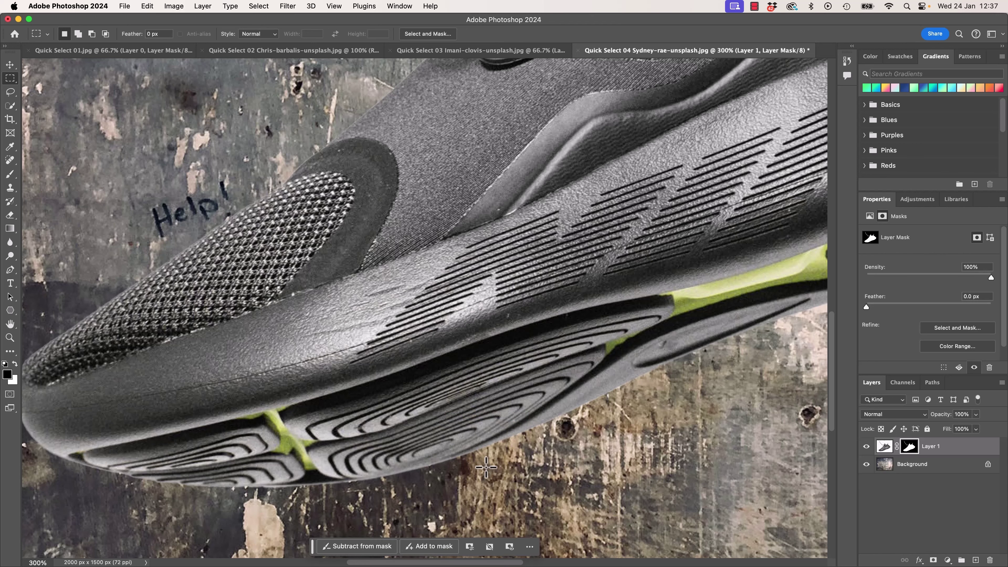
key("super+0")
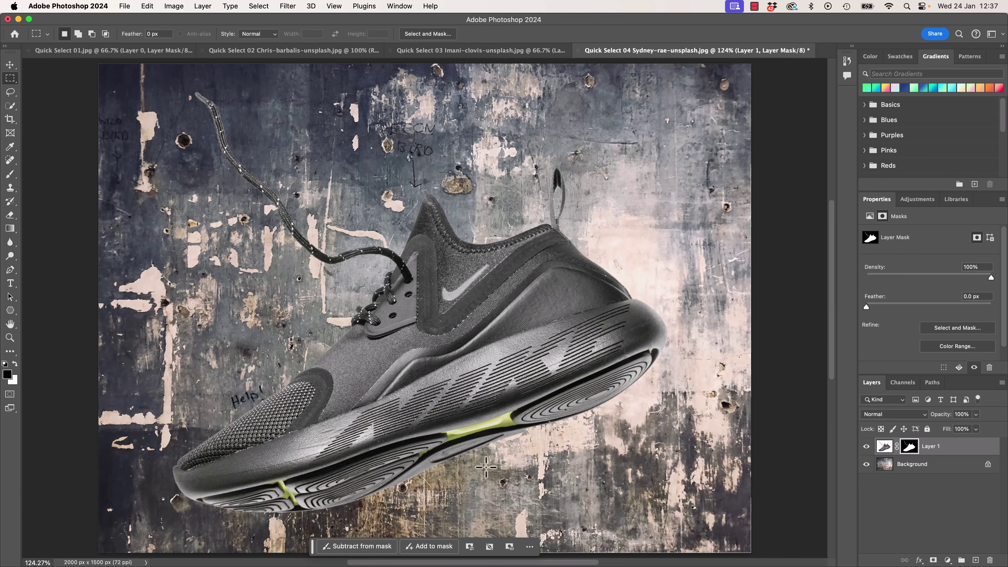